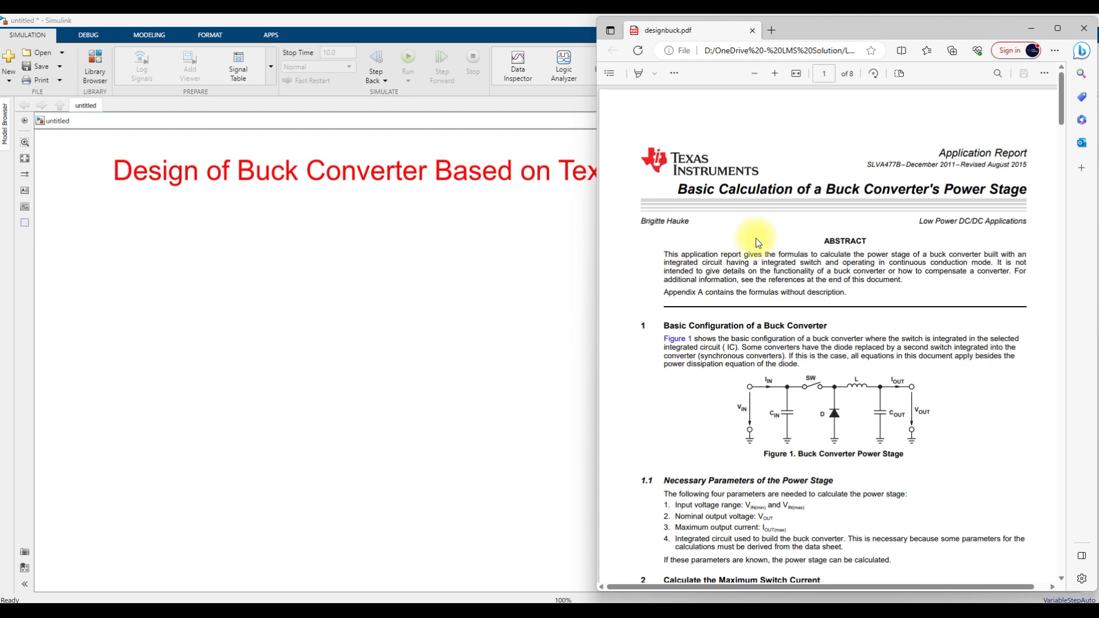
# - Skim page 1 of designbuck.pdf and move the Edge window left over the Simulink model
pyautogui.scroll(-5, 725, 202)
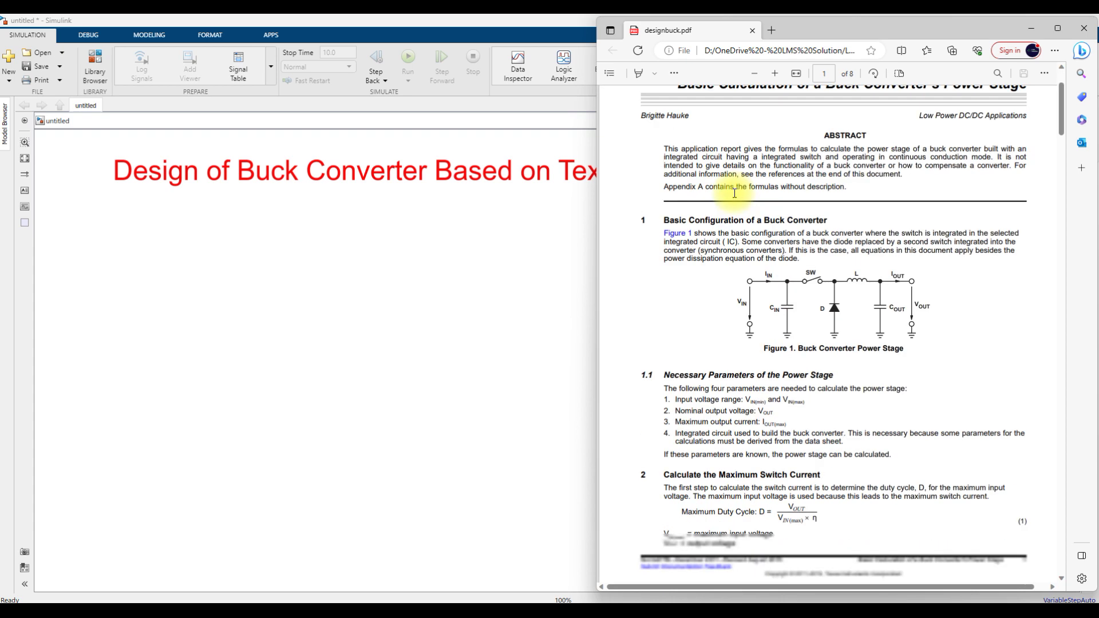
pyautogui.scroll(5, 843, 245)
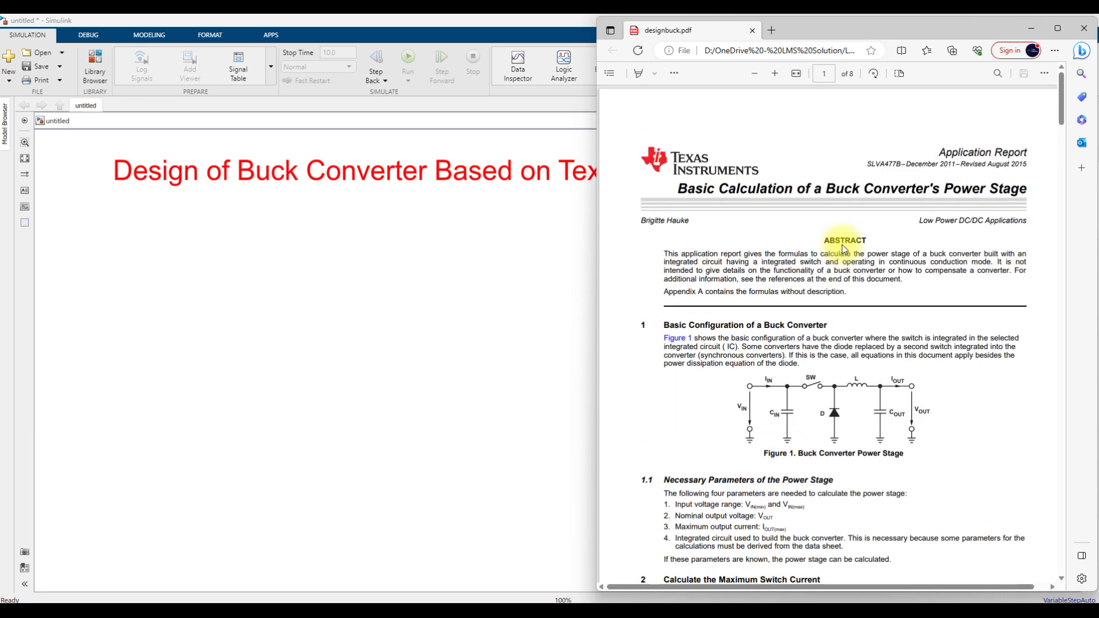
pyautogui.scroll(-2, 843, 245)
pyautogui.scroll(-1, 842, 245)
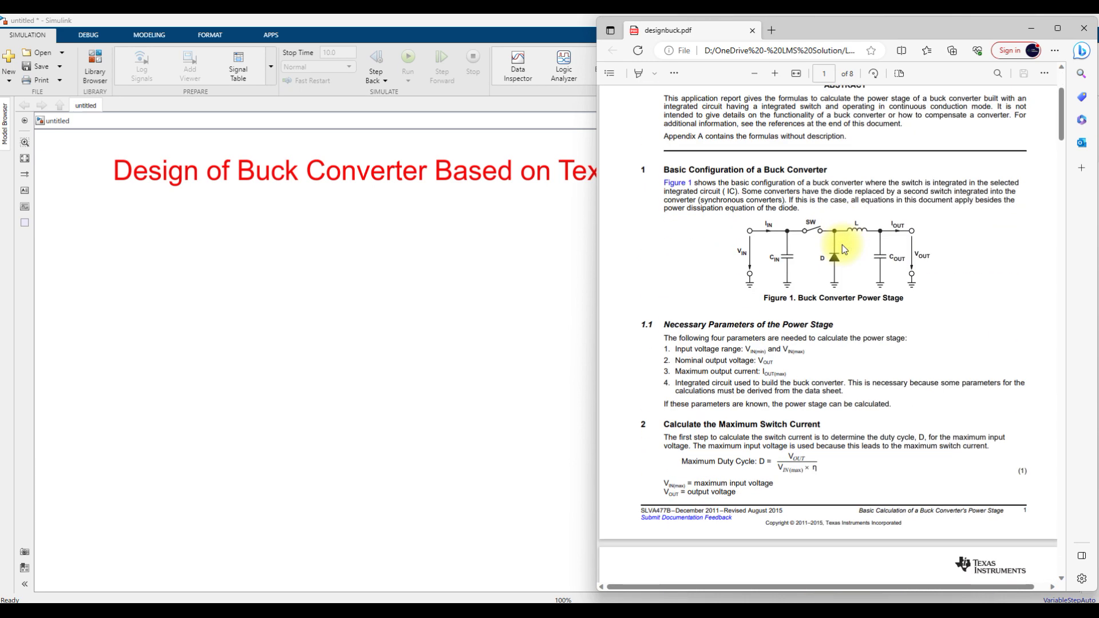
pyautogui.moveTo(879, 27); pyautogui.dragTo(781, 33)
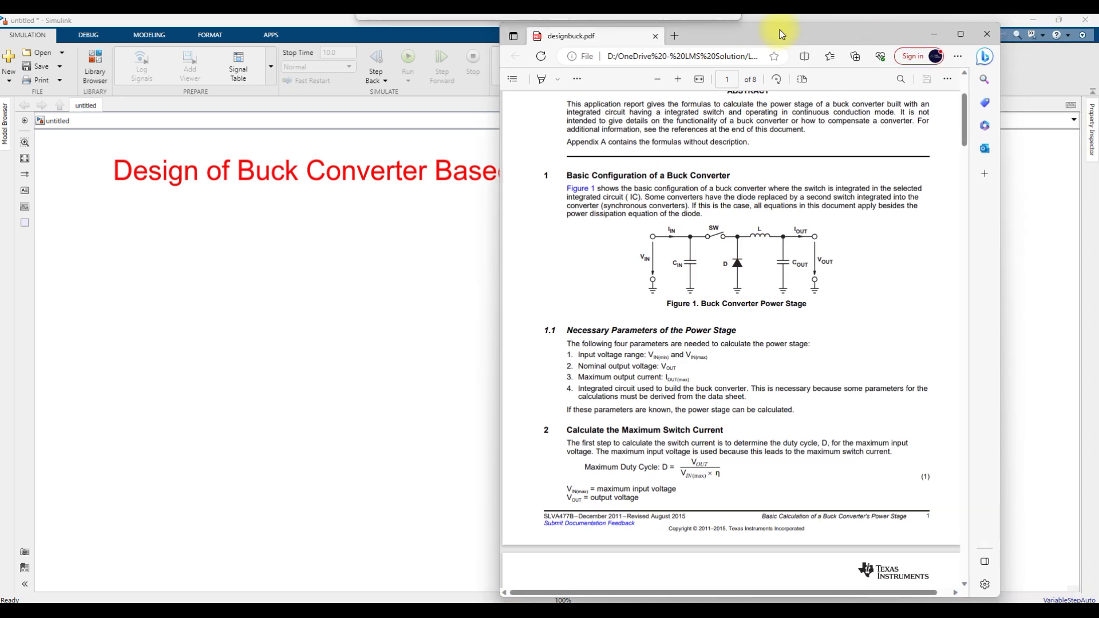
# - Read designbuck.pdf's inductor, diode and capacitor equations down to Appendix A's formulas on page 6
pyautogui.scroll(4, 740, 180)
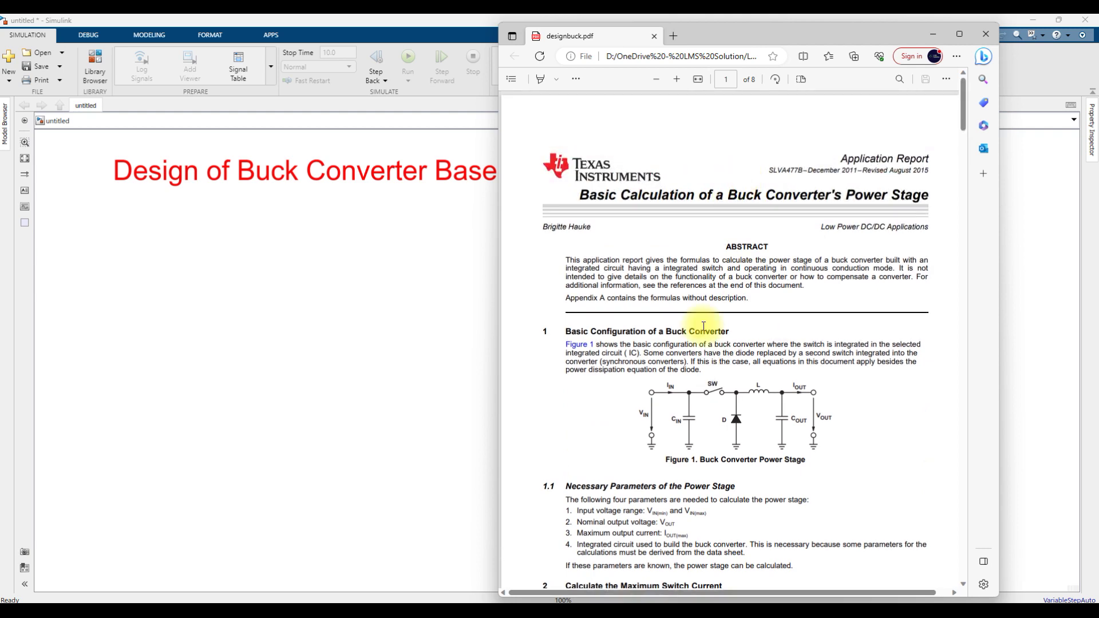
pyautogui.scroll(-15, 658, 323)
pyautogui.scroll(2, 704, 325)
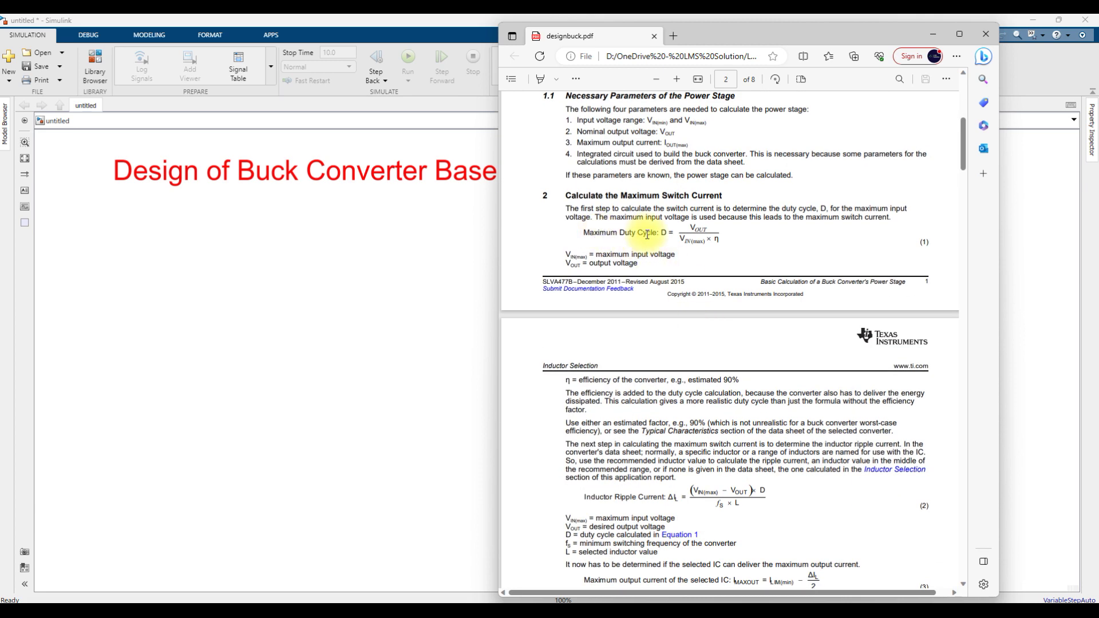
pyautogui.scroll(-2, 661, 276)
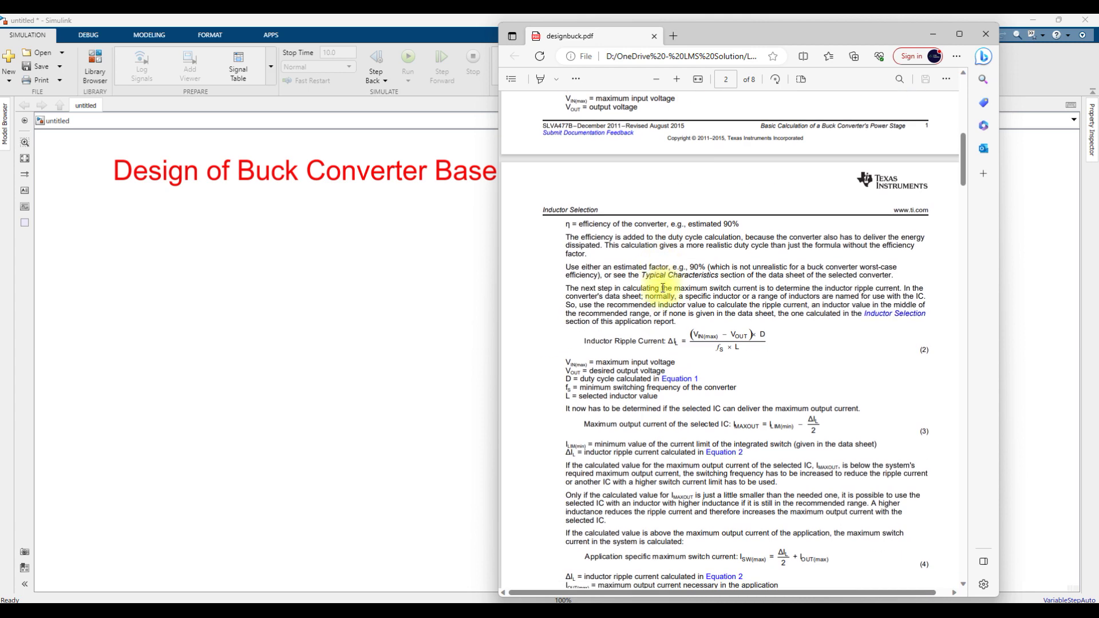
pyautogui.scroll(-1, 680, 360)
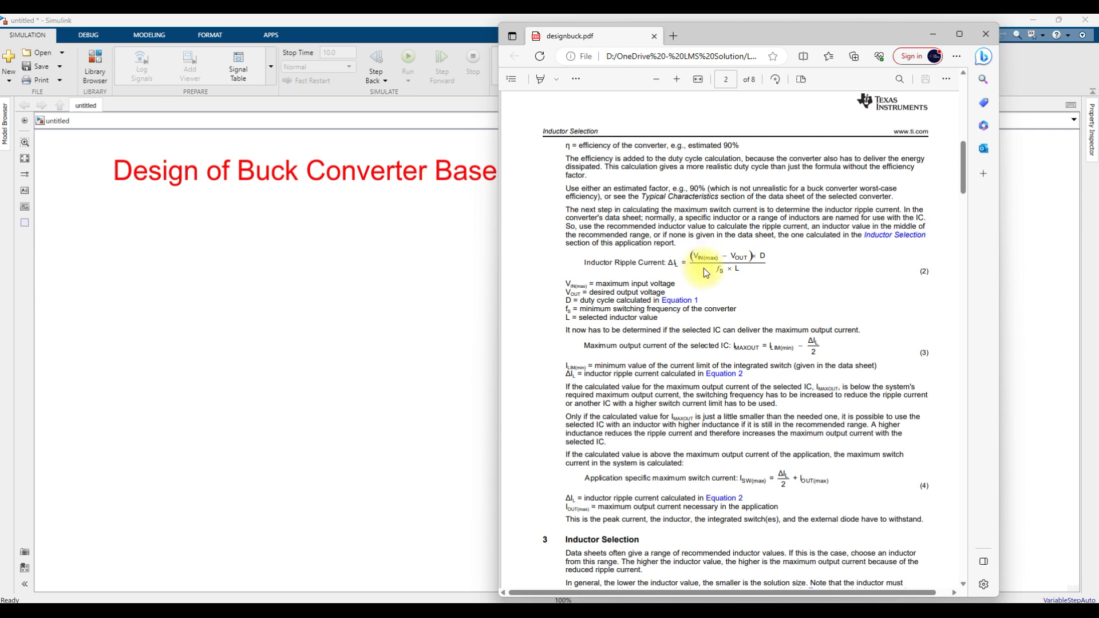
pyautogui.scroll(-4, 706, 273)
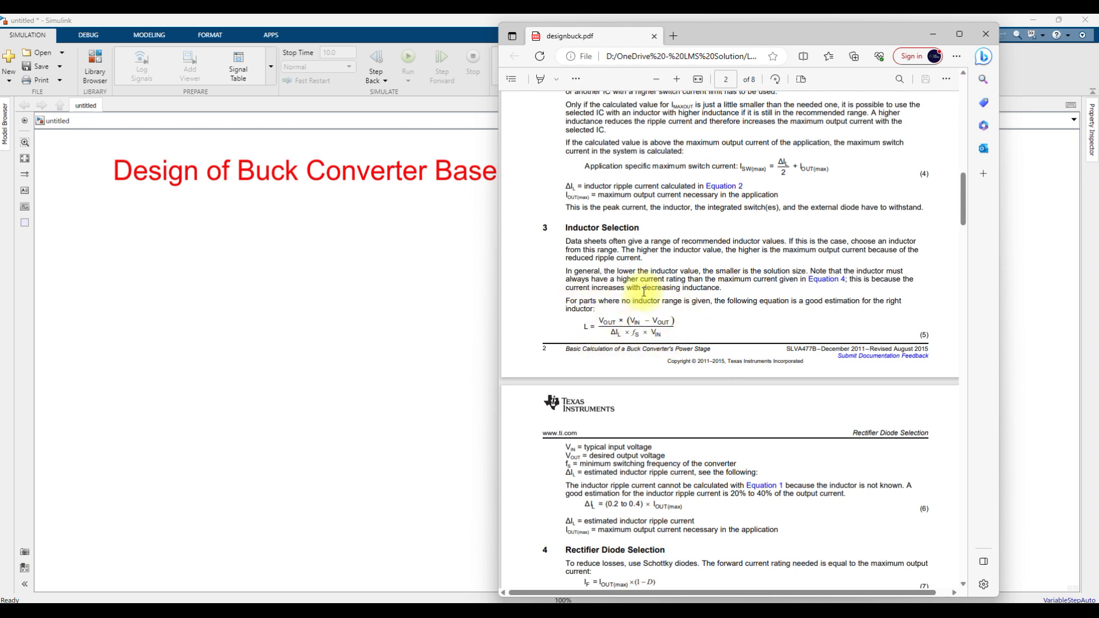
pyautogui.scroll(-5, 643, 309)
pyautogui.scroll(-10, 644, 290)
pyautogui.scroll(1, 643, 291)
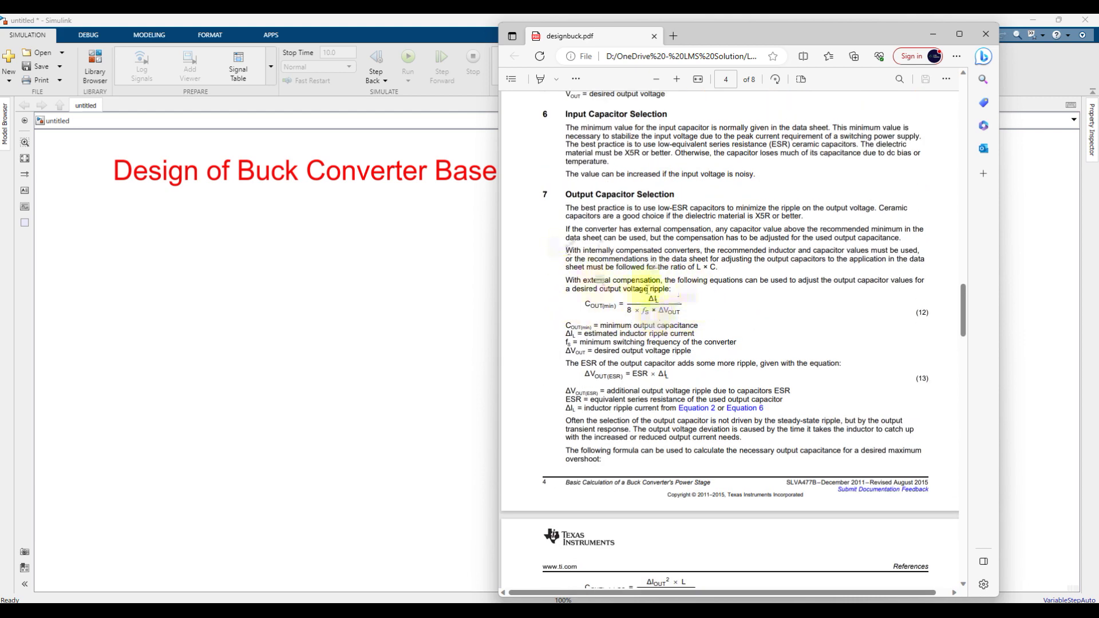
pyautogui.scroll(-15, 658, 293)
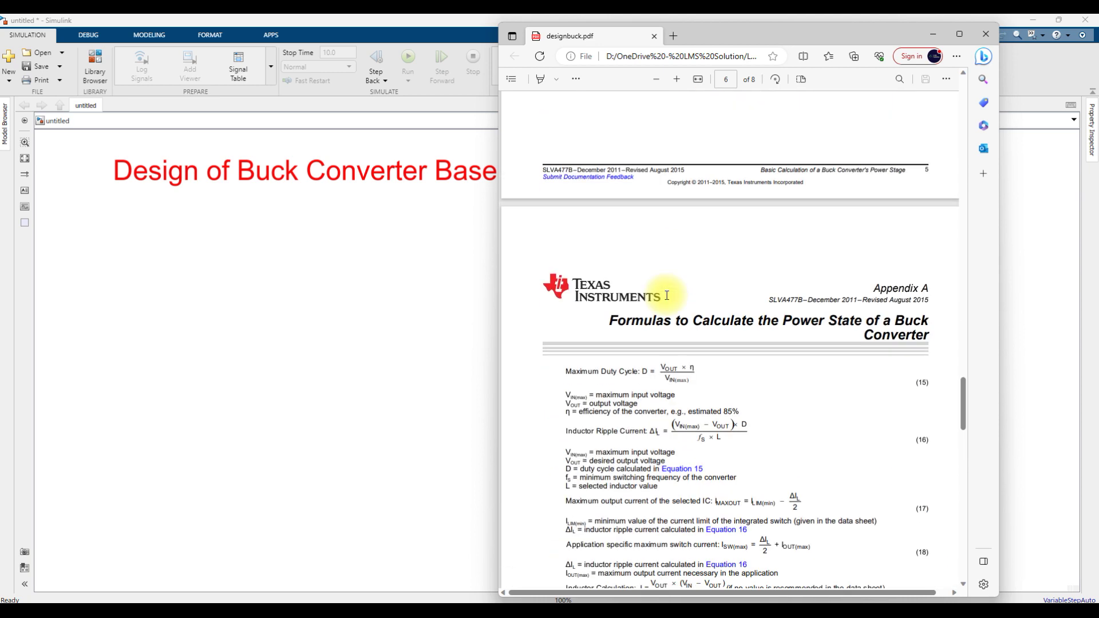
pyautogui.scroll(-4, 666, 296)
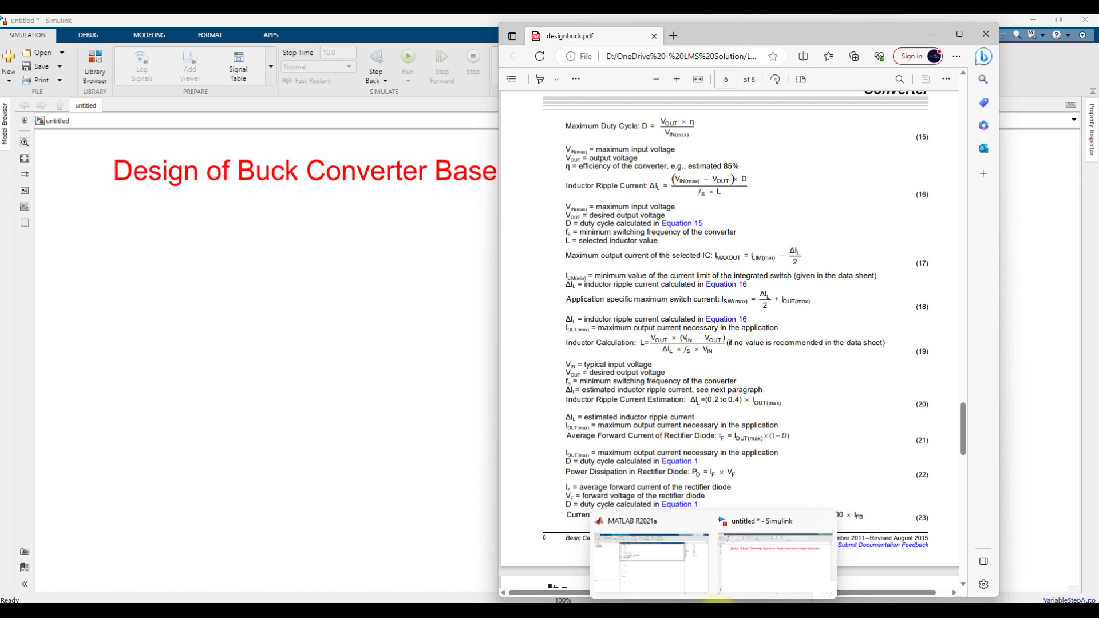
pyautogui.click(813, 549)
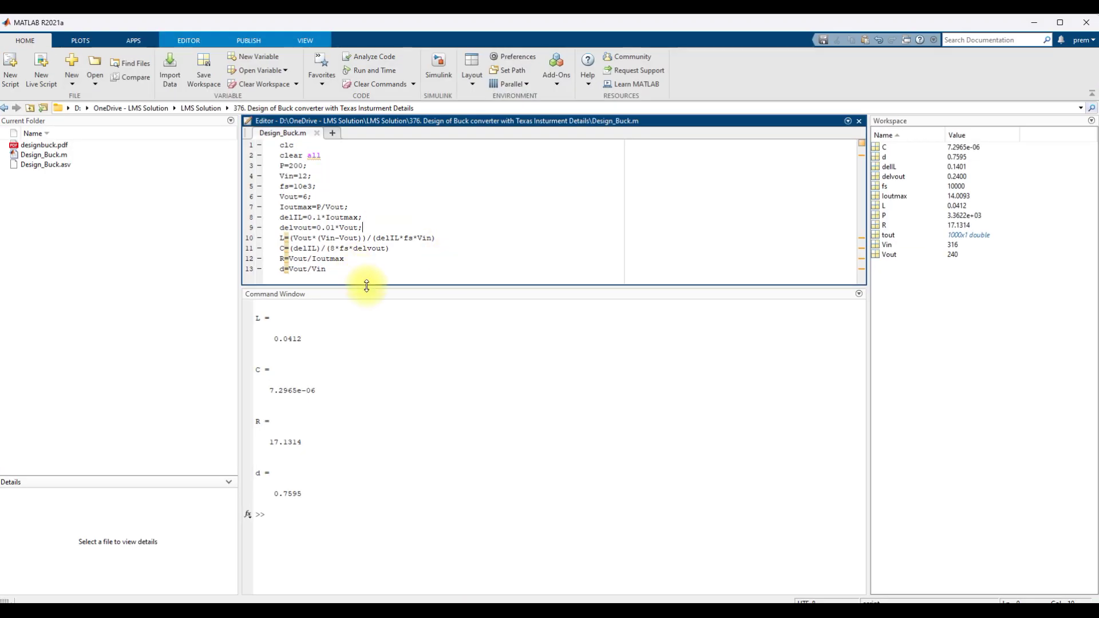
# - Enlarge the Design_Buck.m editor and inspect the Vin=12, fs=10e3 and Ioutmax-through-R lines
pyautogui.moveTo(366, 285); pyautogui.dragTo(368, 326)
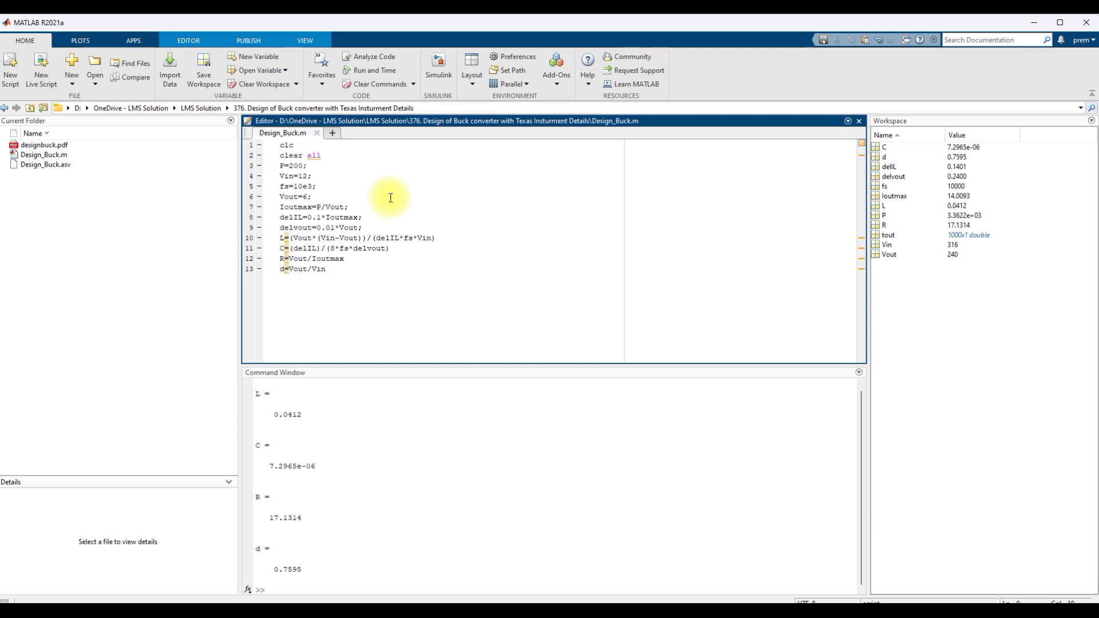
pyautogui.moveTo(312, 175); pyautogui.dragTo(278, 197)
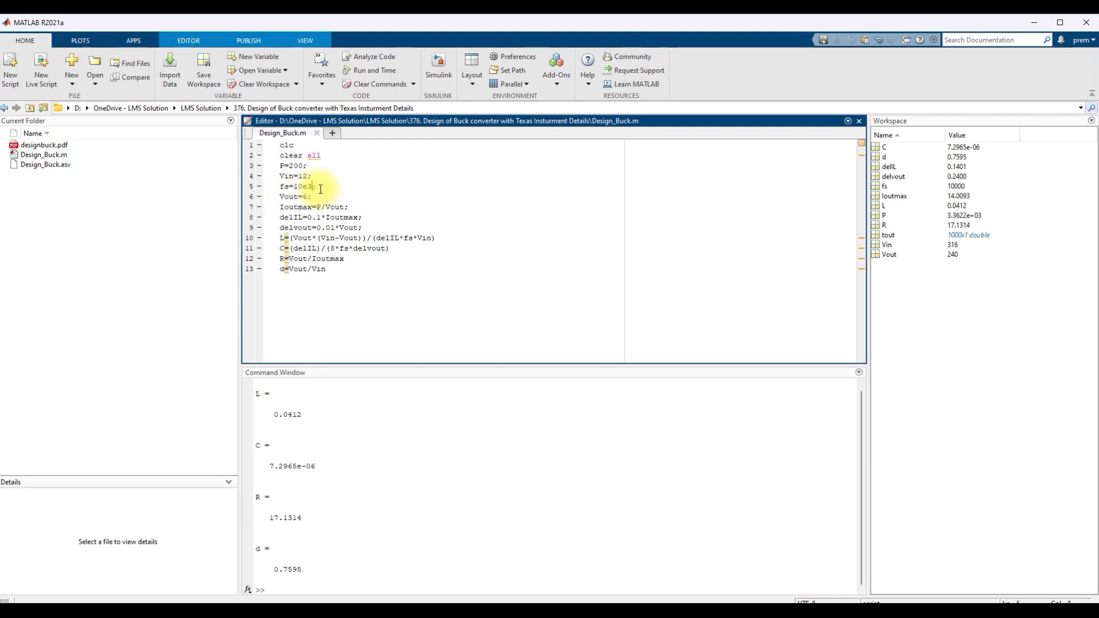
pyautogui.moveTo(316, 186); pyautogui.dragTo(282, 187)
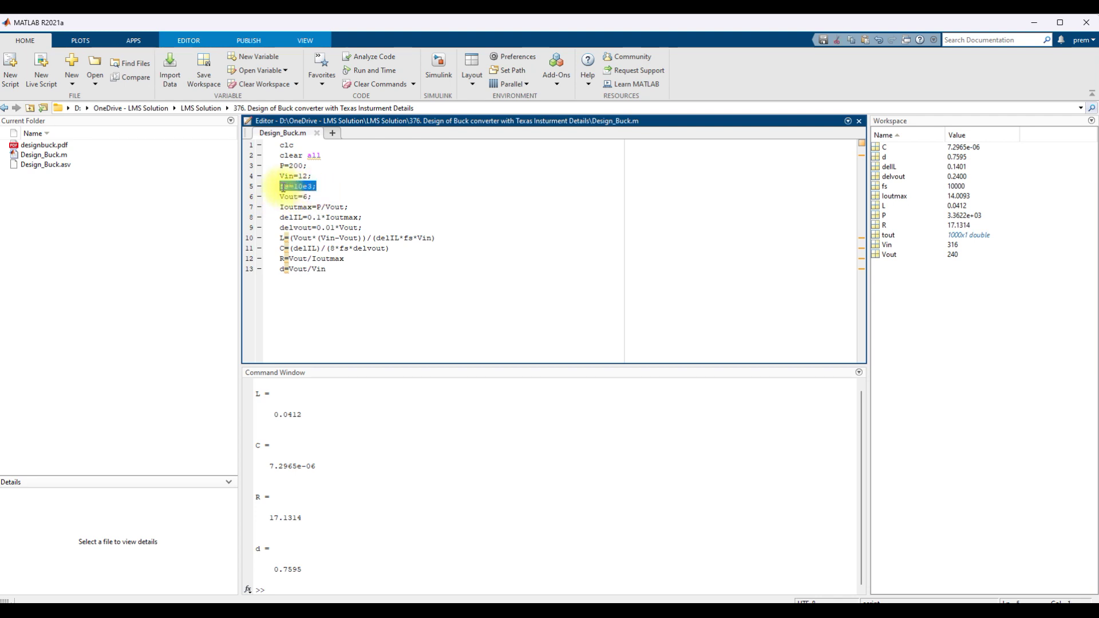
pyautogui.click(287, 208)
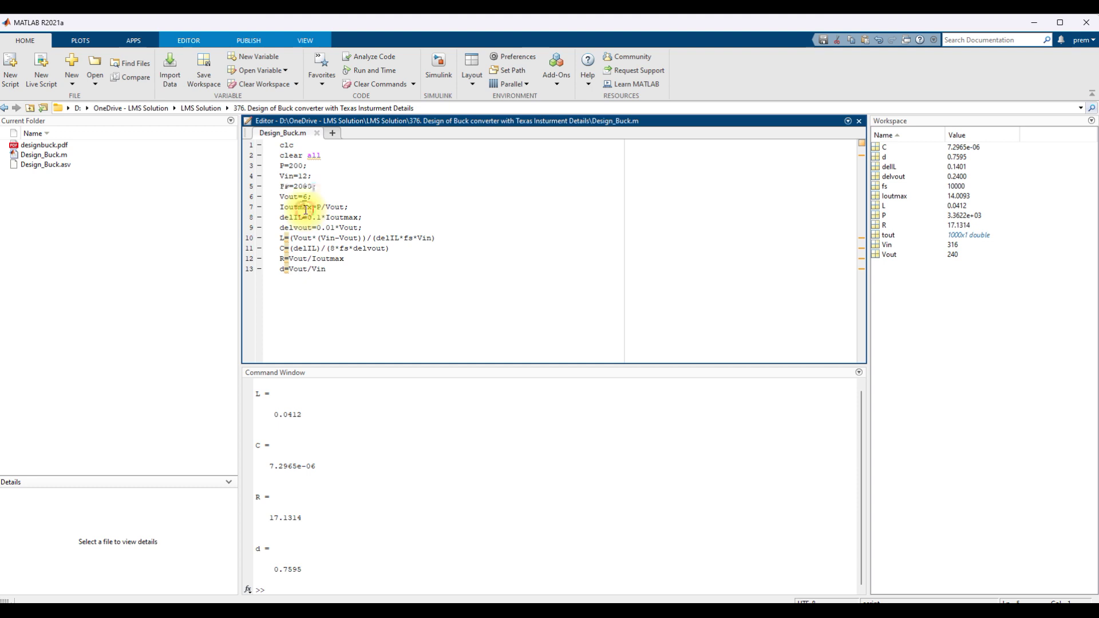
pyautogui.moveTo(282, 208); pyautogui.dragTo(367, 259)
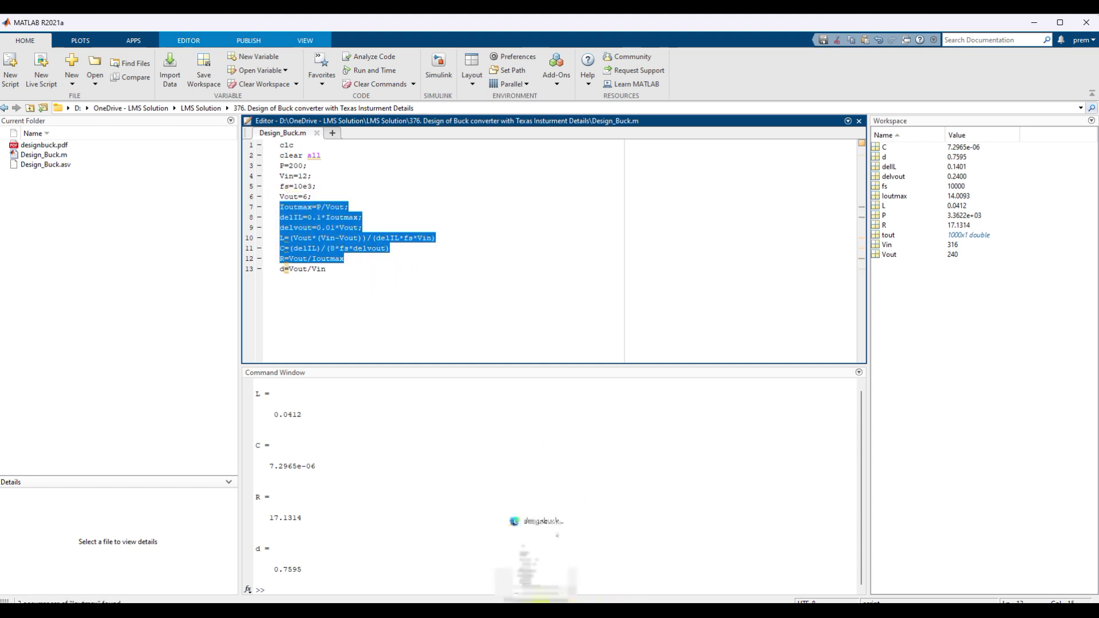
# - Check the script's formulas against the equations in the design report
pyautogui.click(529, 588)
pyautogui.scroll(20, 706, 321)
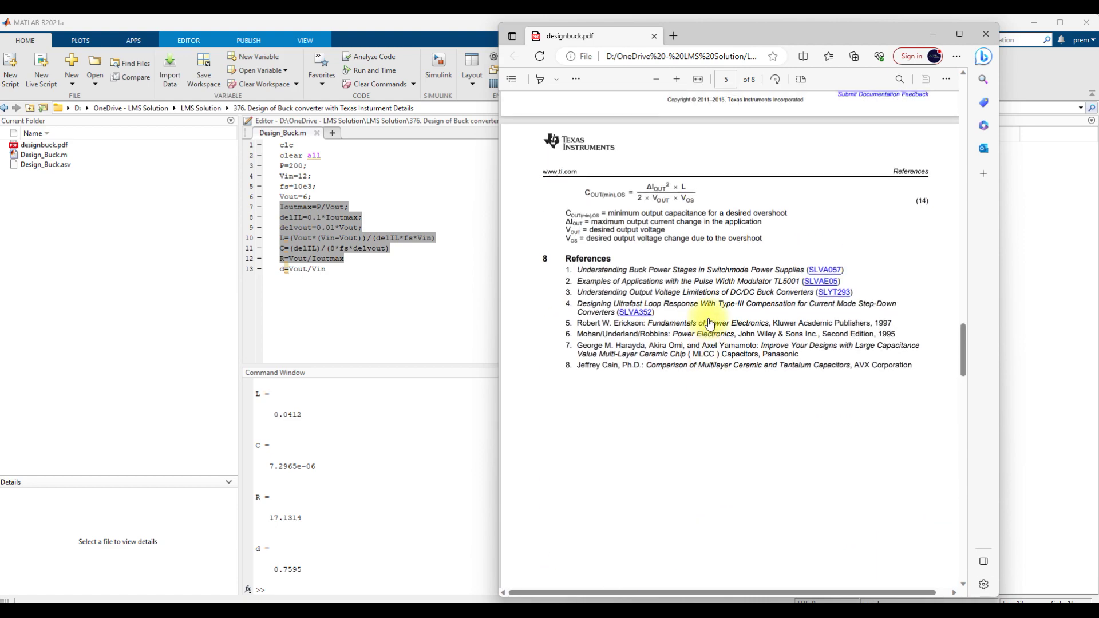
pyautogui.scroll(10, 710, 324)
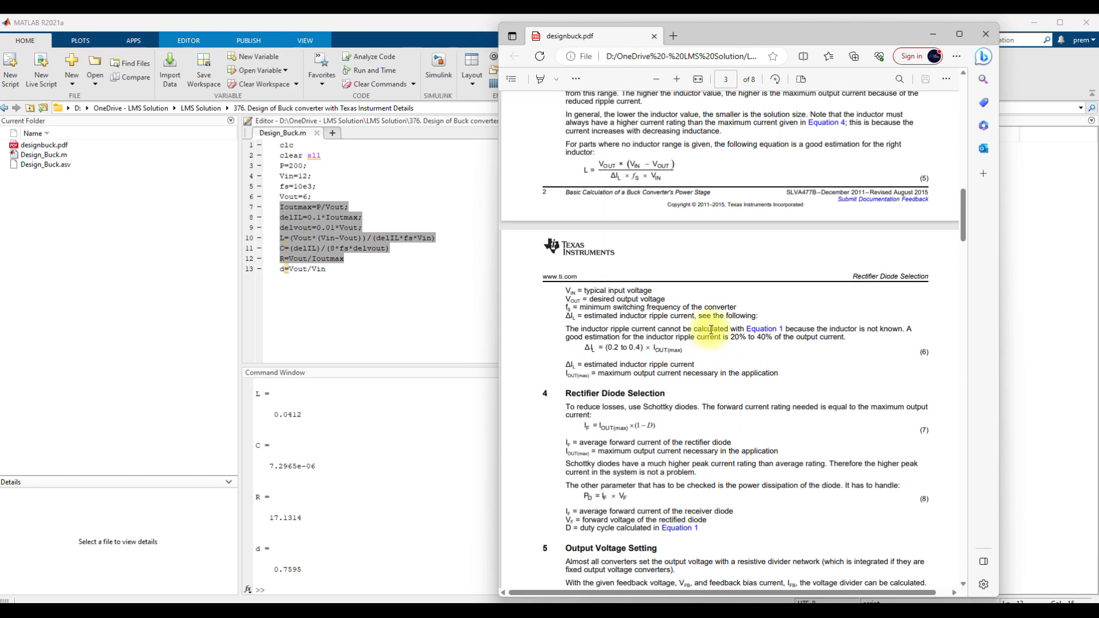
pyautogui.scroll(5, 632, 283)
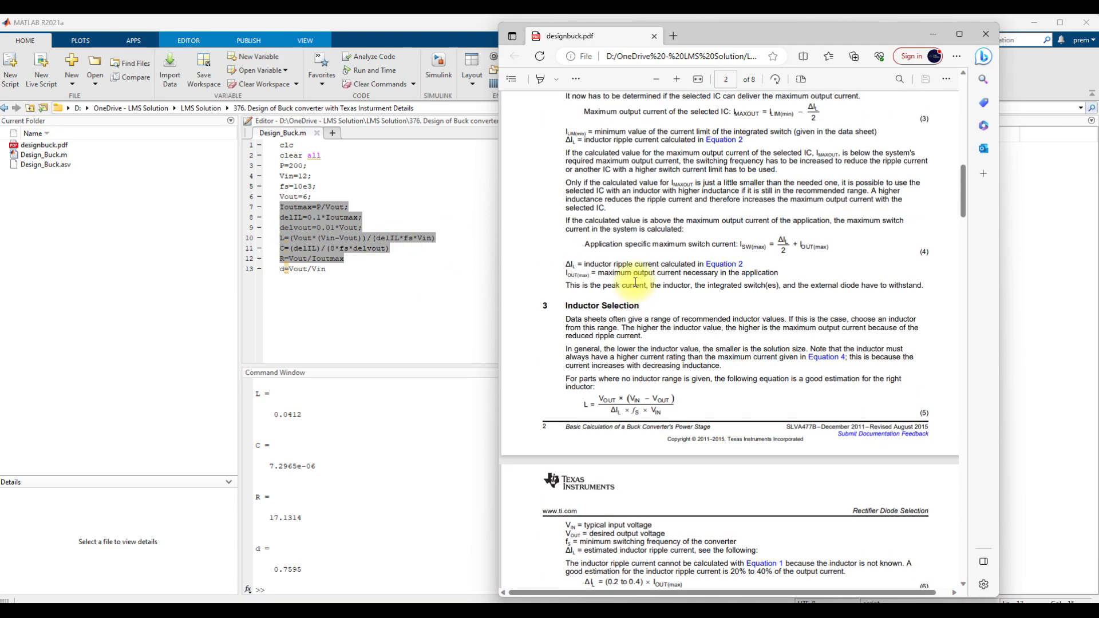
pyautogui.click(360, 263)
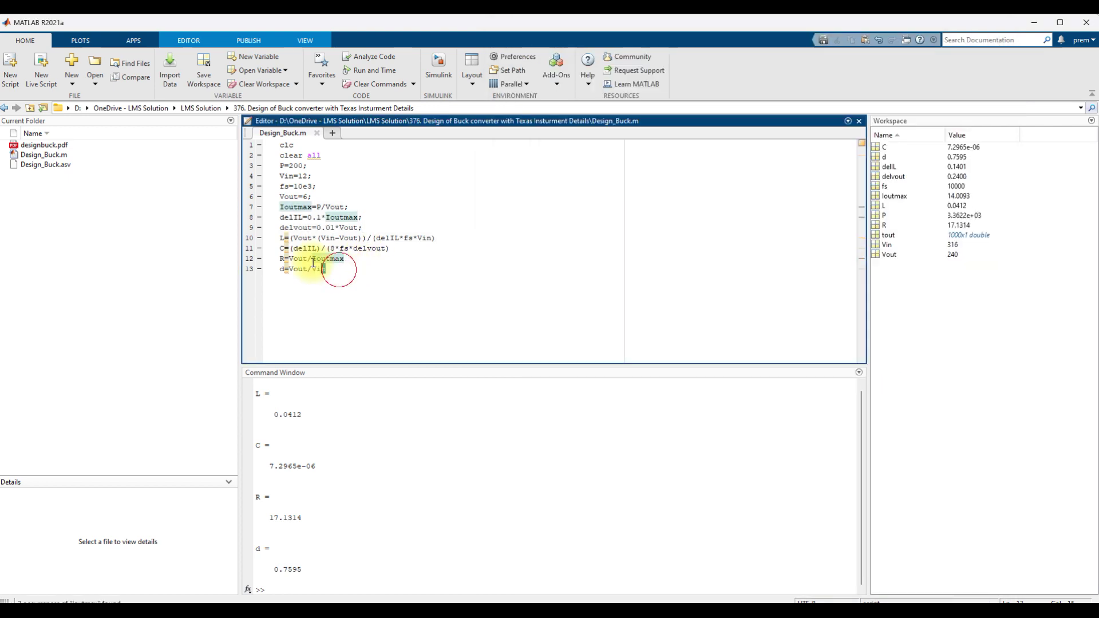
# - Review the R, d and capacitor formulas and enlarge the Command Window below the editor
pyautogui.moveTo(336, 269); pyautogui.dragTo(276, 258)
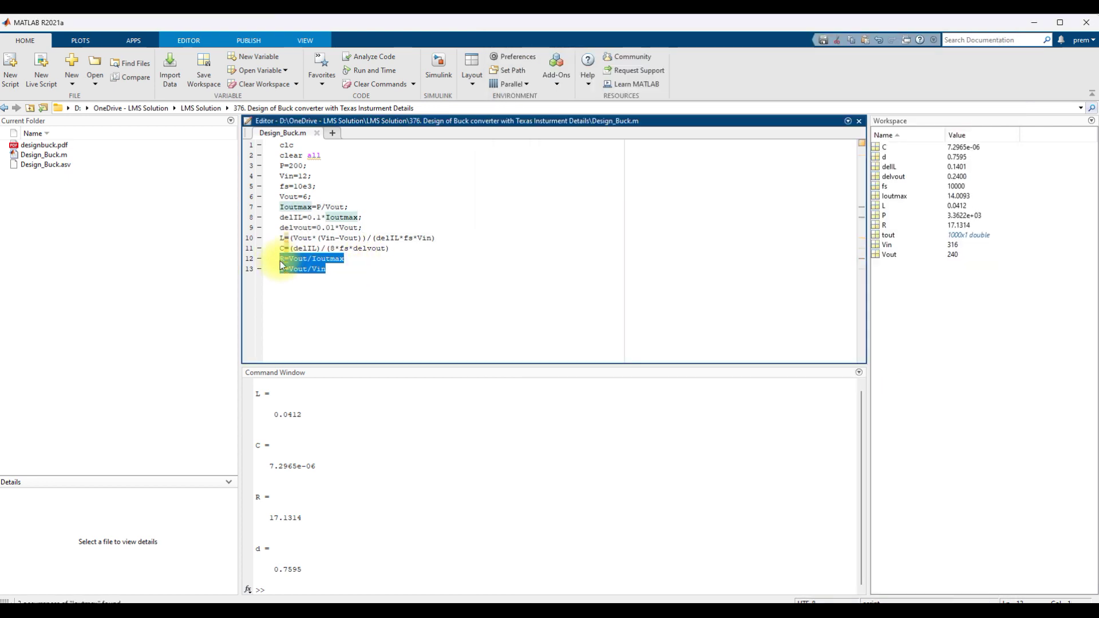
pyautogui.click(281, 260)
pyautogui.click(285, 248)
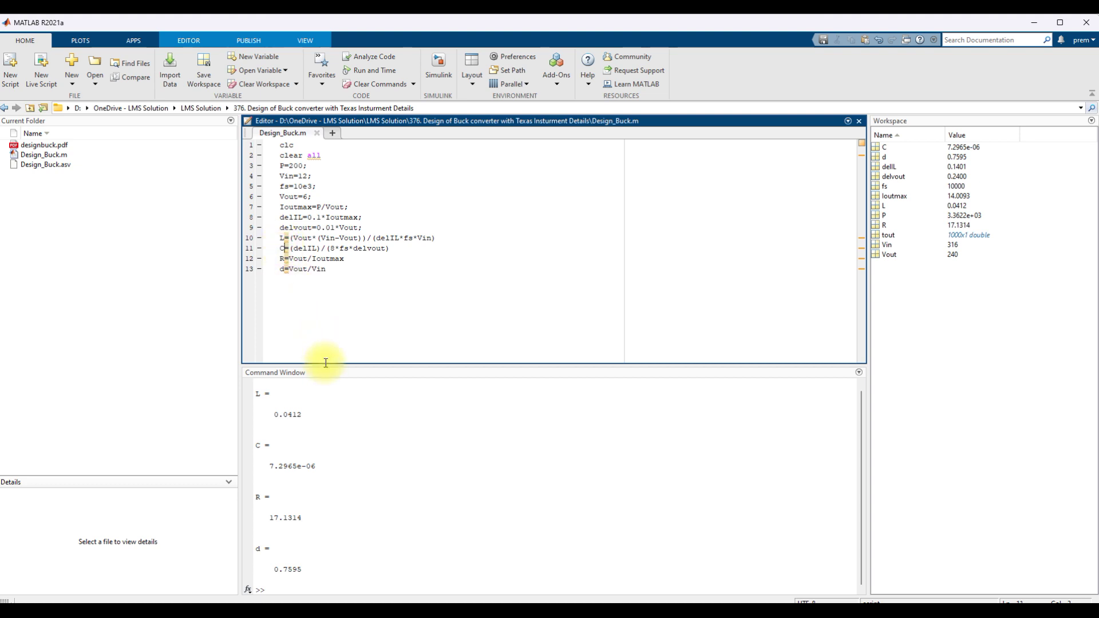
pyautogui.moveTo(323, 363); pyautogui.dragTo(324, 295)
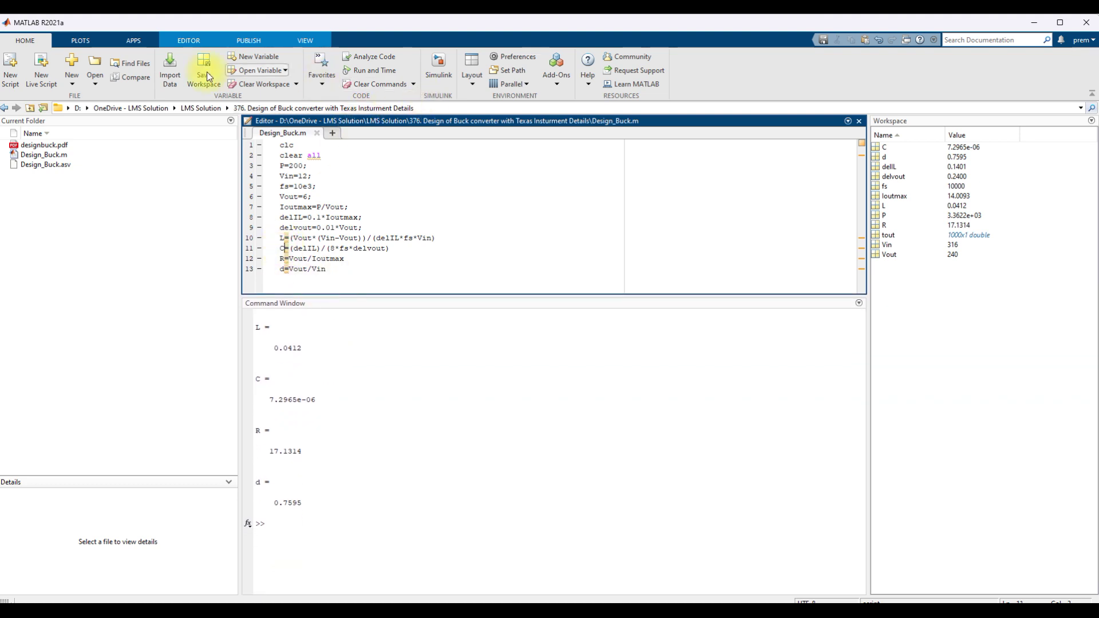
pyautogui.click(341, 164)
# - Run Design_Buck.m and highlight the new L, R 0.1800 and d 0.5000 results
pyautogui.click(188, 40)
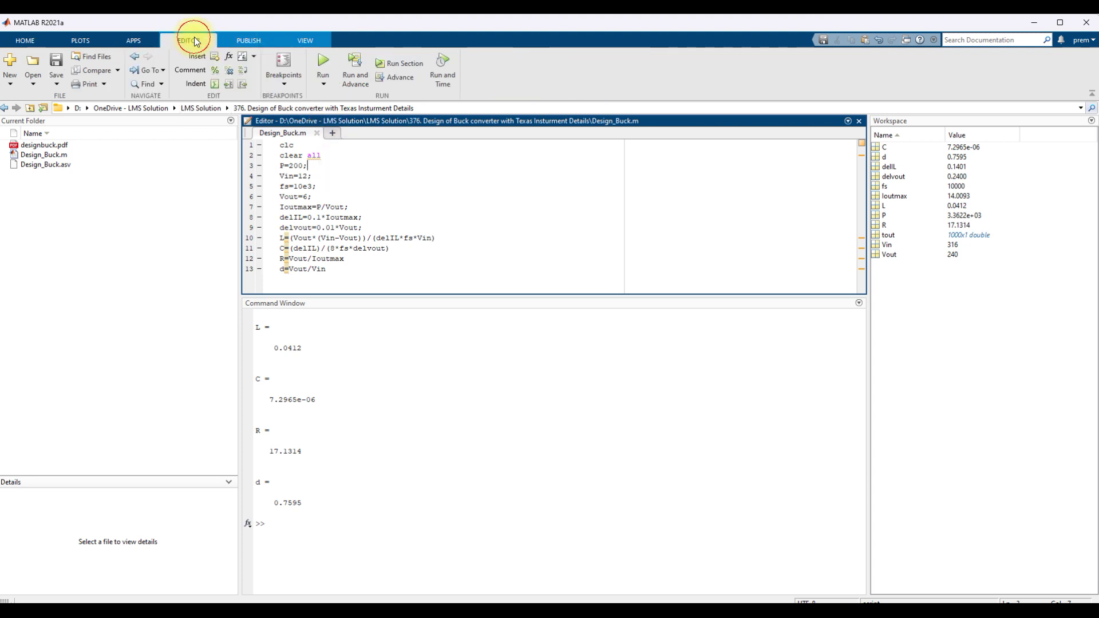
pyautogui.click(326, 63)
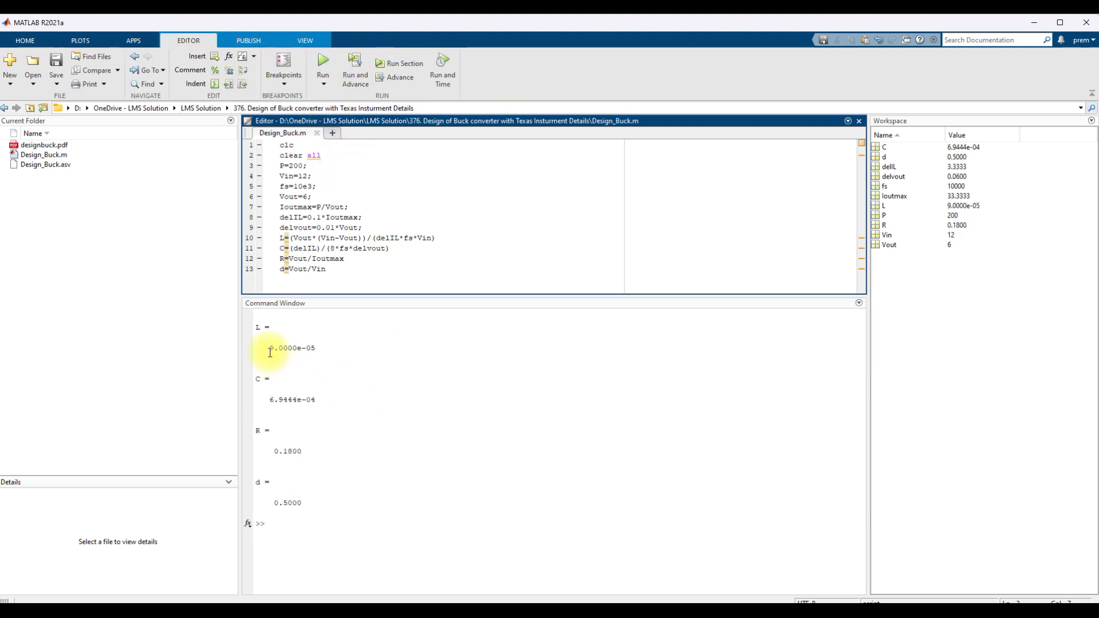
pyautogui.moveTo(268, 347); pyautogui.dragTo(320, 348)
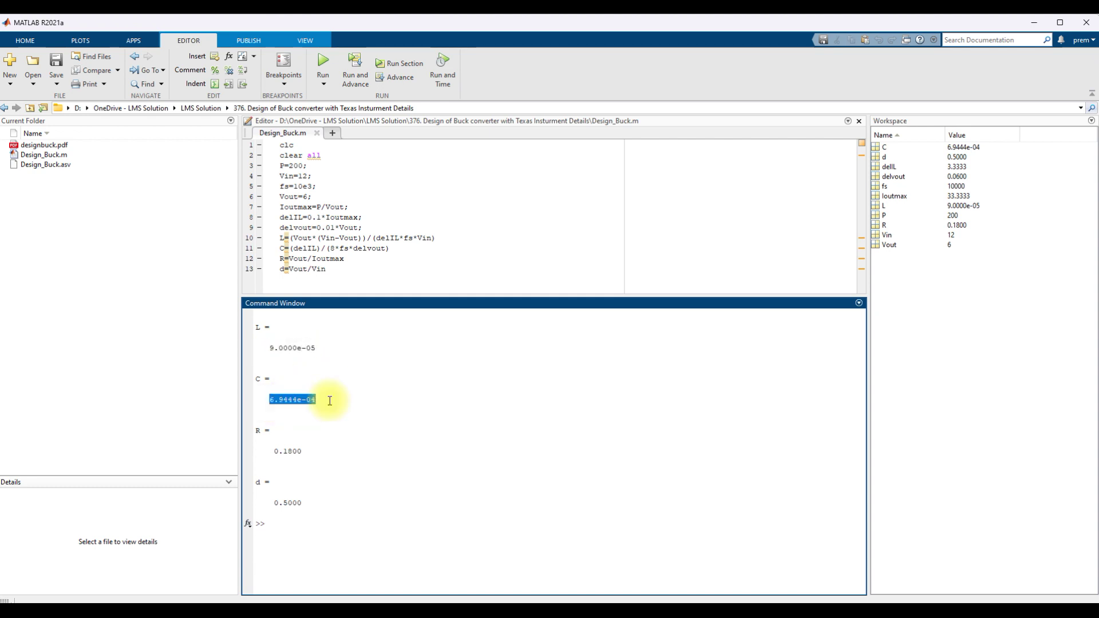
pyautogui.click(275, 452)
pyautogui.moveTo(275, 452); pyautogui.dragTo(306, 453)
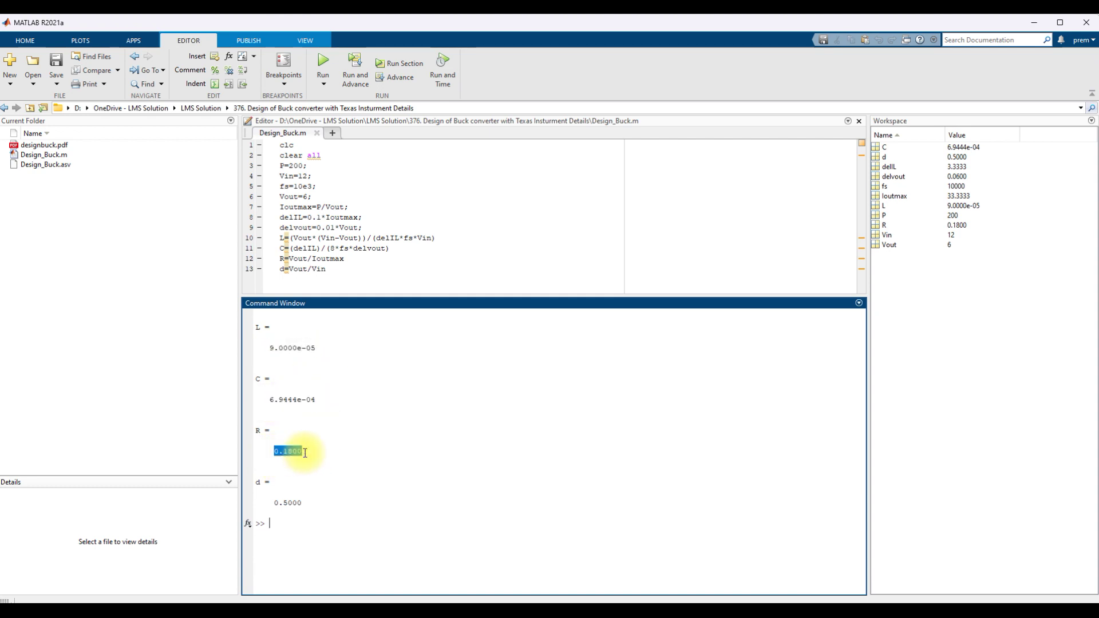
pyautogui.moveTo(269, 502); pyautogui.dragTo(303, 504)
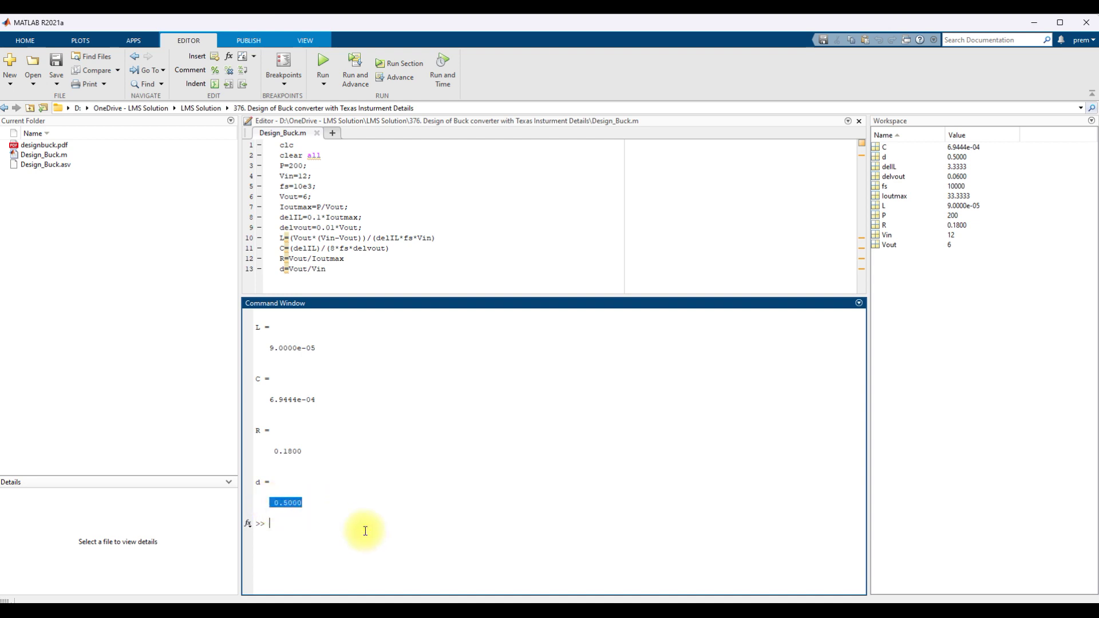
pyautogui.click(363, 493)
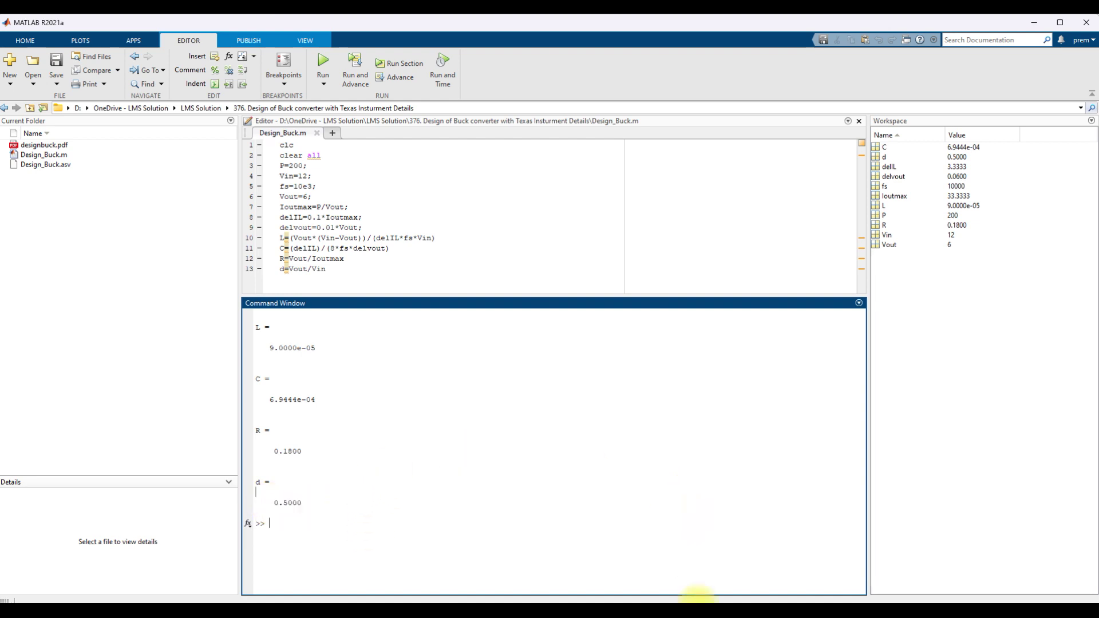
# - Add a DC Voltage Source block to the untitled model, placed lower left
pyautogui.moveTo(696, 595)
pyautogui.click(755, 572)
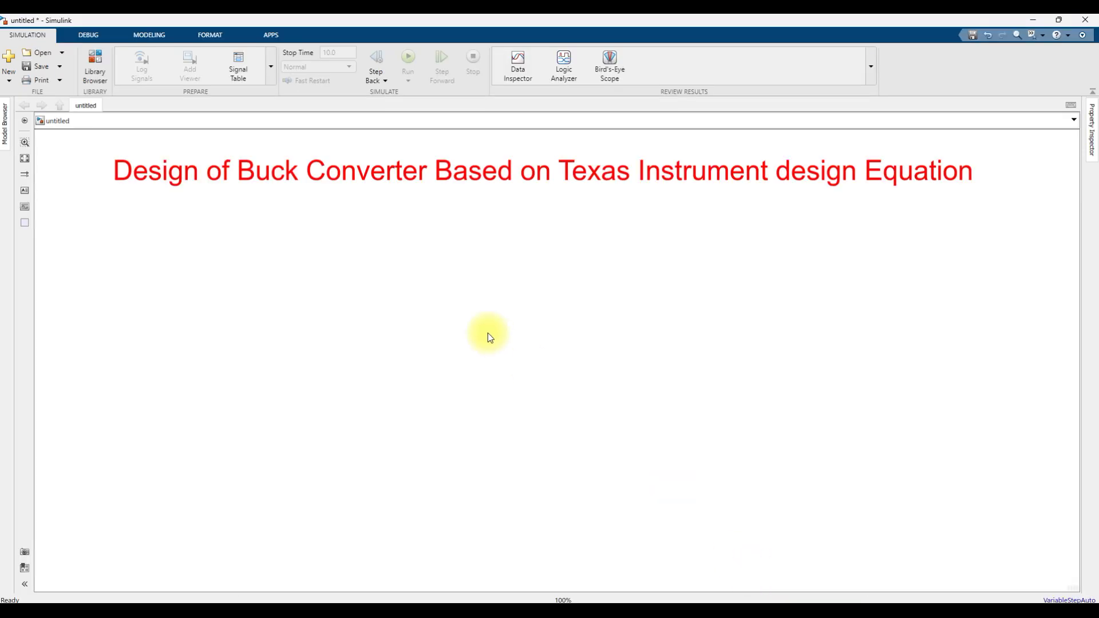
pyautogui.doubleClick(448, 293)
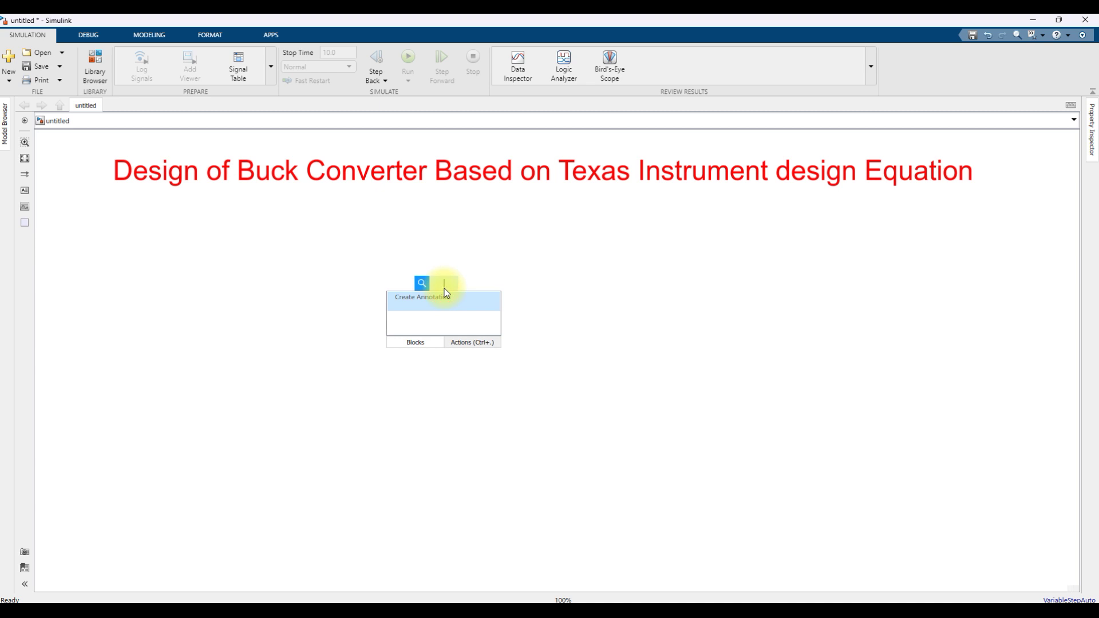
pyautogui.write('dc source')
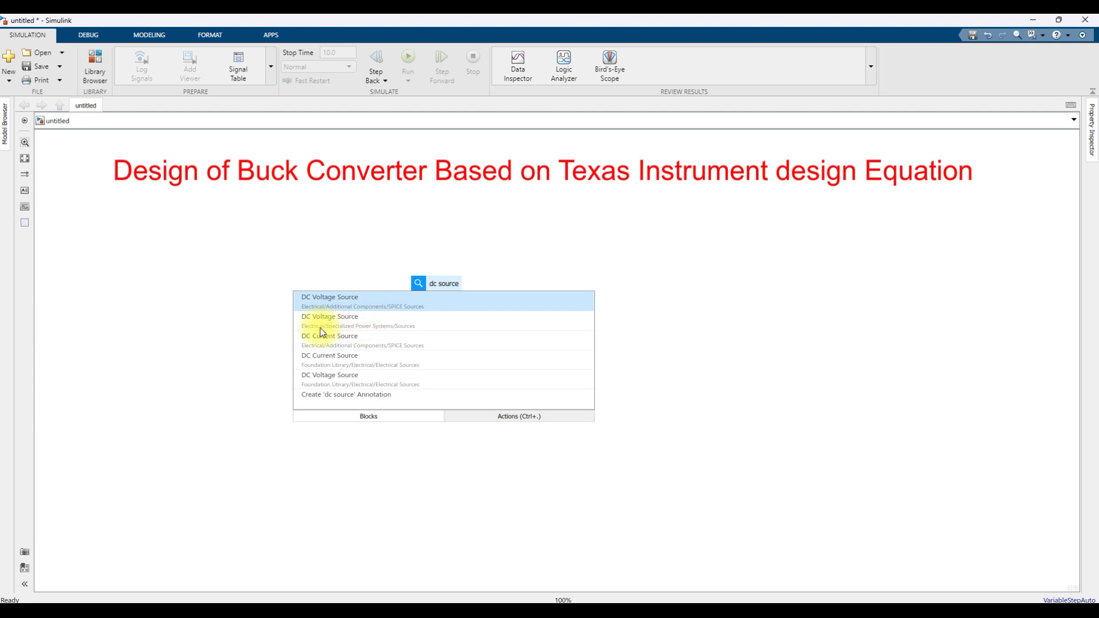
pyautogui.click(368, 324)
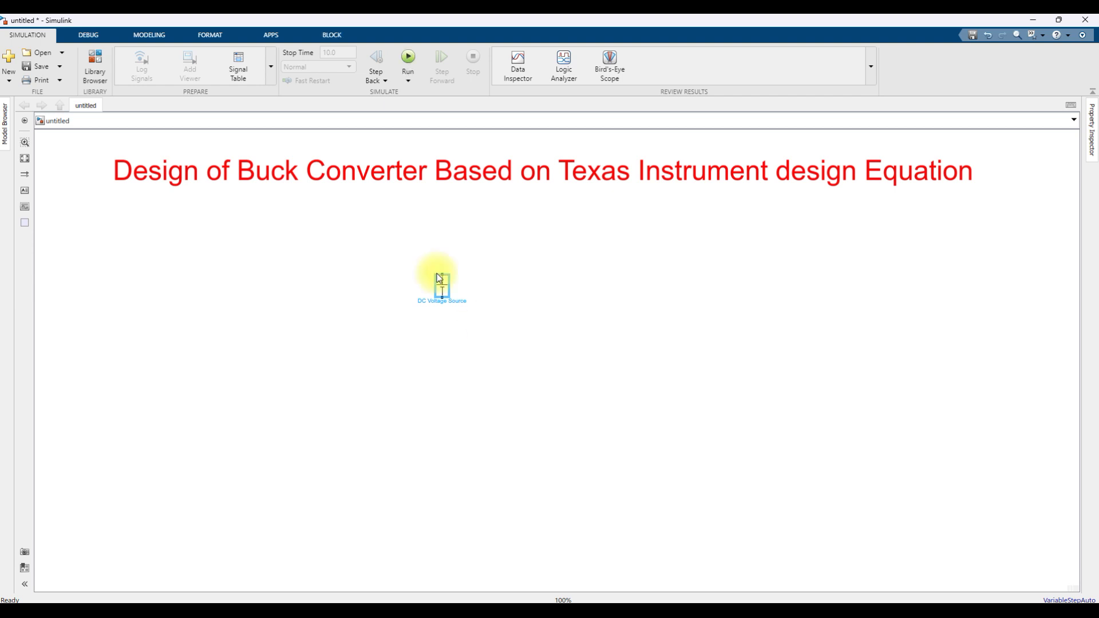
pyautogui.moveTo(444, 288); pyautogui.dragTo(307, 342)
# - Insert an IGBT/Diode switch block above the DC source
pyautogui.doubleClick(432, 319)
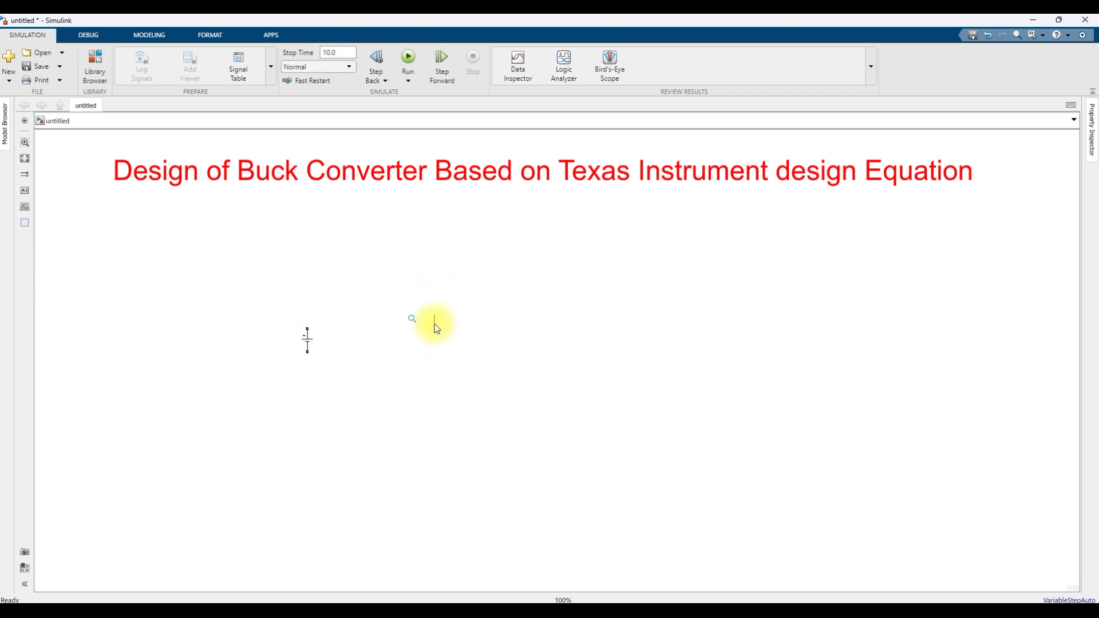
pyautogui.write('igbt')
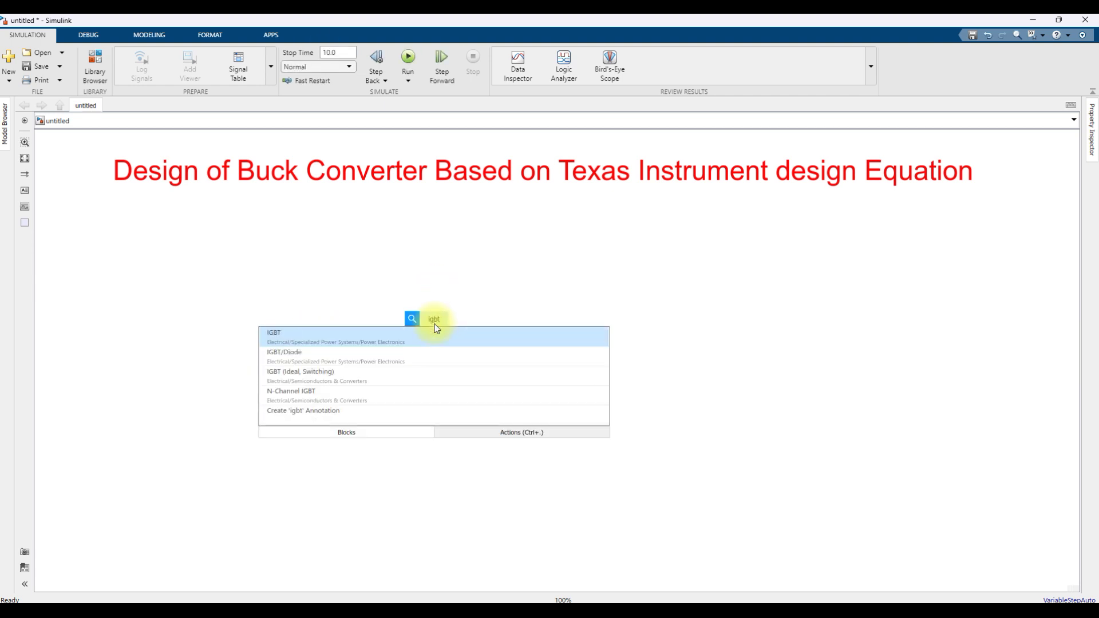
pyautogui.click(345, 357)
pyautogui.moveTo(435, 330); pyautogui.dragTo(307, 327)
pyautogui.click(400, 319)
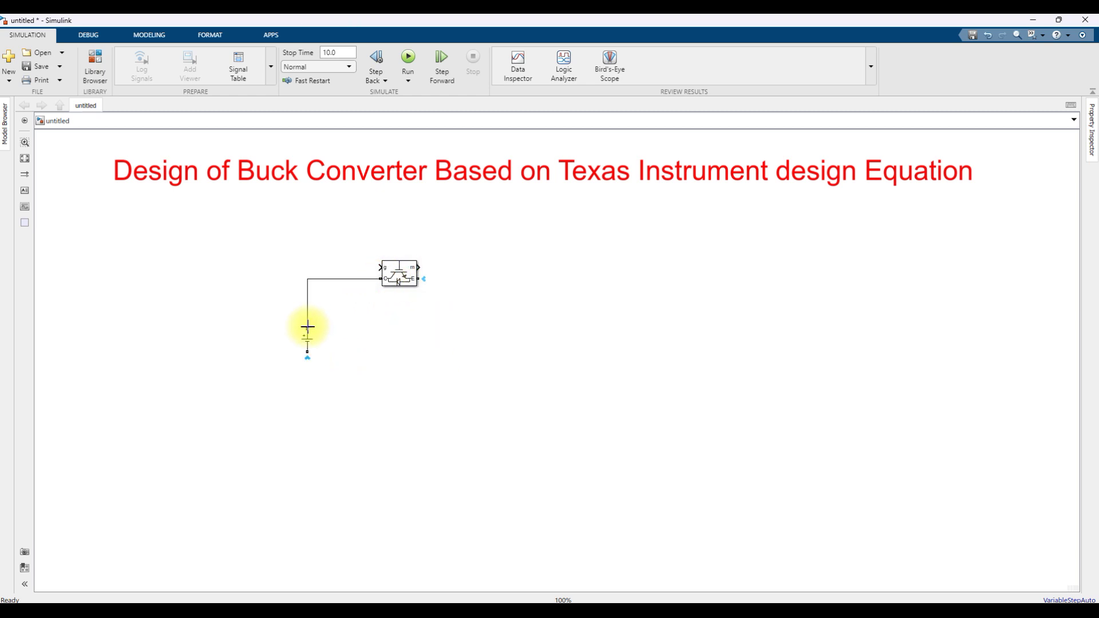
# - Insert a Diode block and rotate it upright
pyautogui.doubleClick(435, 347)
pyautogui.write('diode')
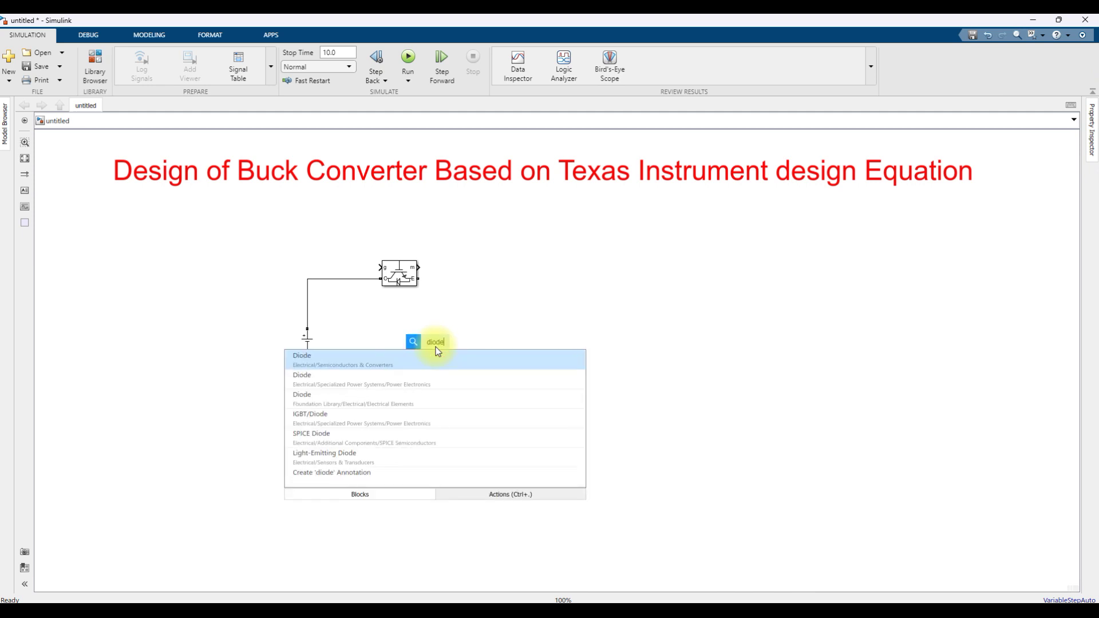
pyautogui.click(343, 384)
pyautogui.click(433, 346)
pyautogui.hotkey('ctrl', 'r')
pyautogui.hotkey('ctrl', 'r')
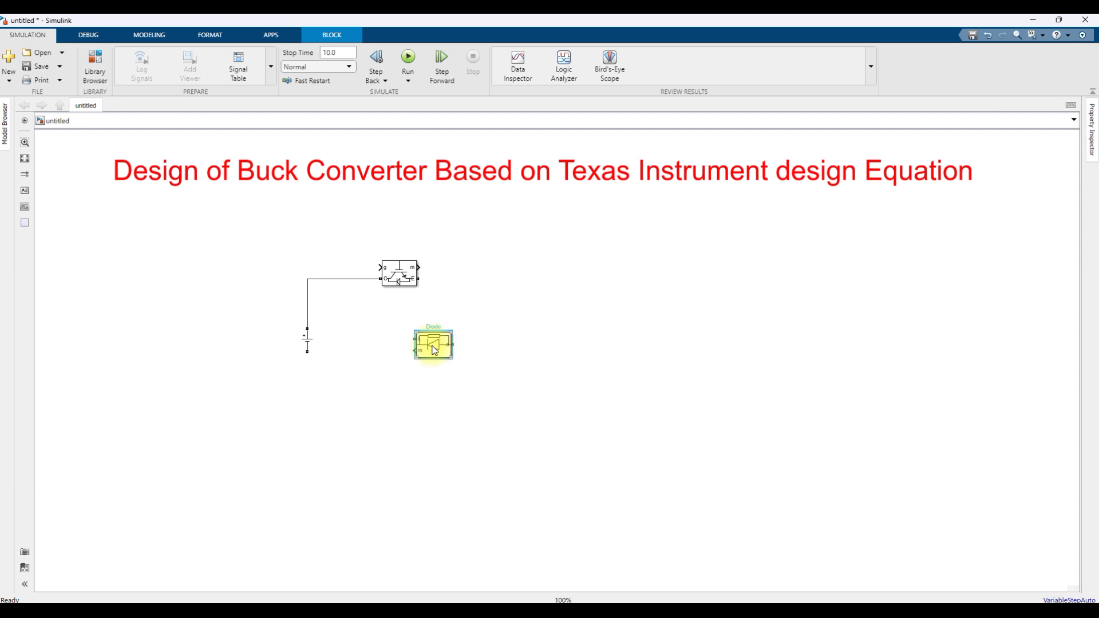
pyautogui.hotkey('ctrl', 'r')
# - Wire the diode between the IGBT emitter and the DC source's bottom terminal
pyautogui.moveTo(450, 328); pyautogui.dragTo(422, 289)
pyautogui.moveTo(451, 376); pyautogui.dragTo(307, 352)
pyautogui.click(440, 346)
pyautogui.moveTo(415, 382); pyautogui.dragTo(424, 422)
pyautogui.moveTo(444, 346); pyautogui.dragTo(447, 340)
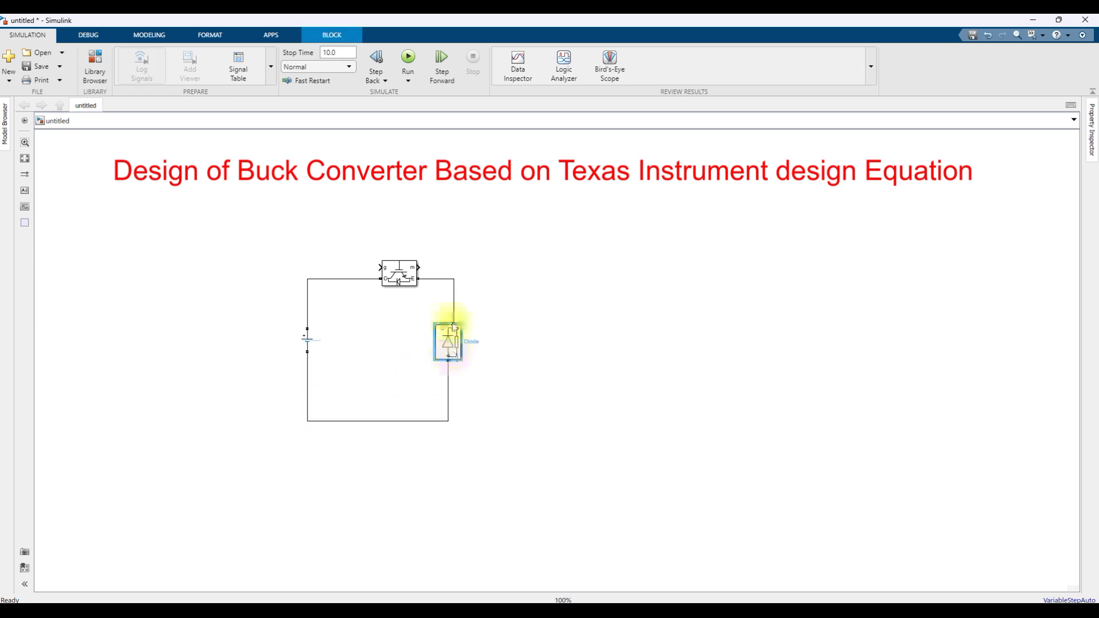
pyautogui.doubleClick(537, 391)
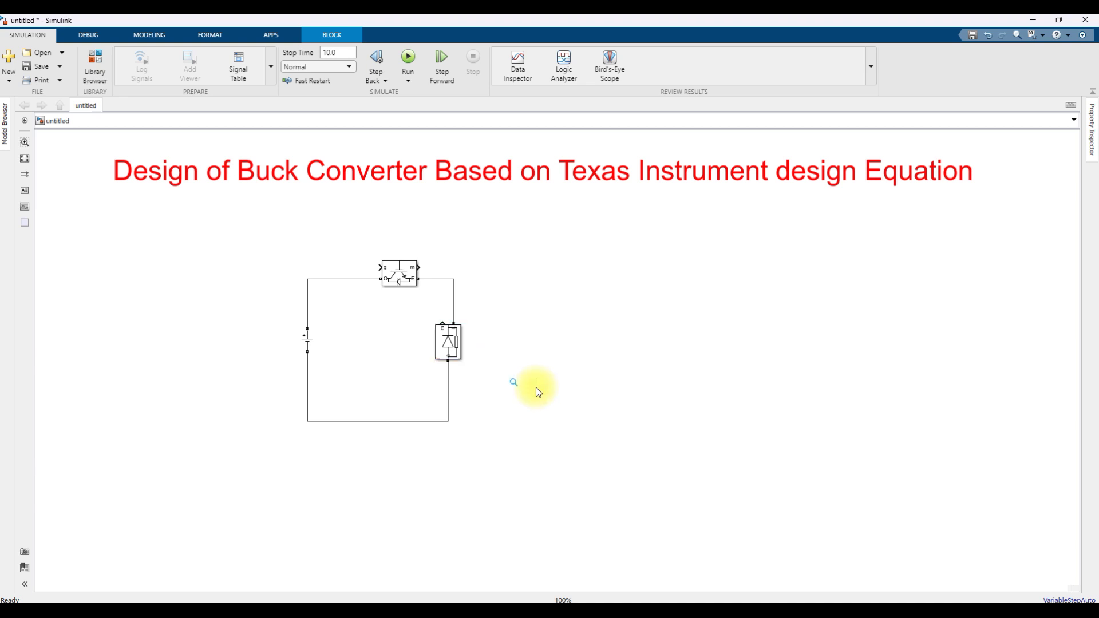
# - Insert a Series RLC Branch right of the switch and make it a pure inductor L
pyautogui.write('rlc')
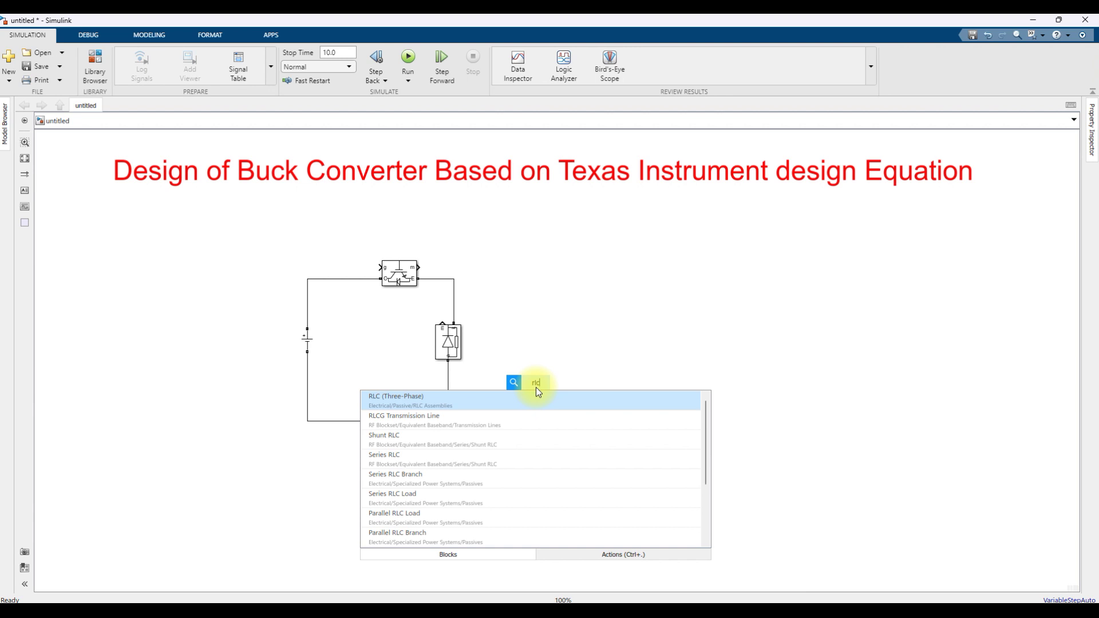
pyautogui.click(397, 478)
pyautogui.moveTo(545, 405); pyautogui.dragTo(502, 291)
pyautogui.doubleClick(502, 289)
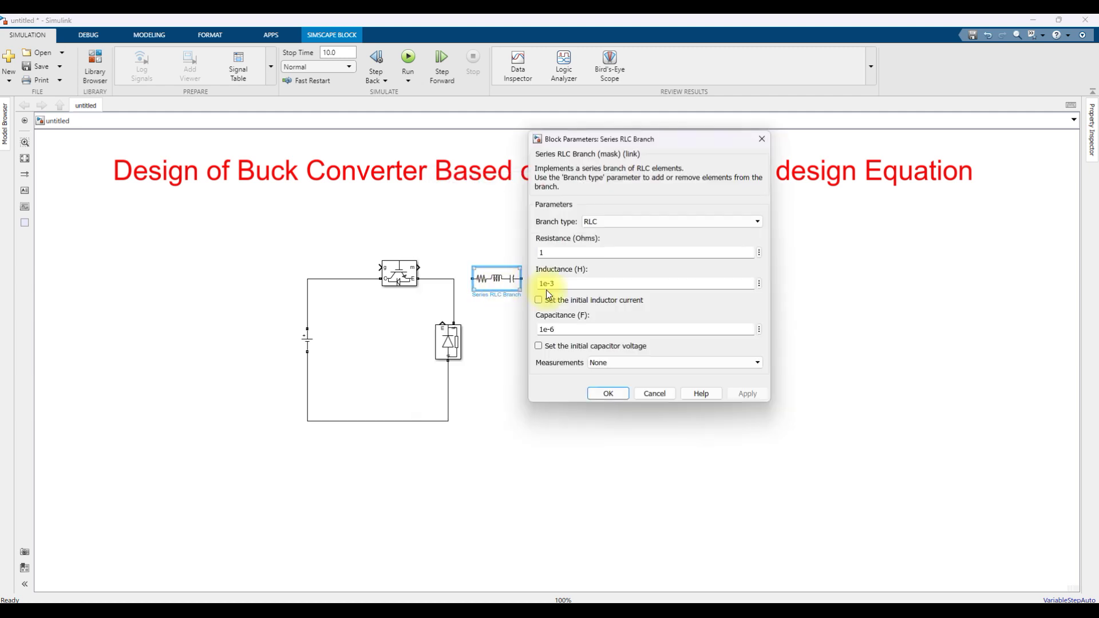
pyautogui.click(609, 221)
pyautogui.click(599, 255)
pyautogui.click(607, 317)
pyautogui.moveTo(482, 284); pyautogui.dragTo(454, 279)
# - Copy the inductor upright at the output, wire it to the bottom rail, and make it capacitor C
pyautogui.moveTo(530, 288)
pyautogui.mouseDown()
pyautogui.moveTo(567, 355)
pyautogui.moveTo(562, 294)
pyautogui.moveTo(528, 279)
pyautogui.mouseUp()
pyautogui.hotkey('ctrl', 'r')
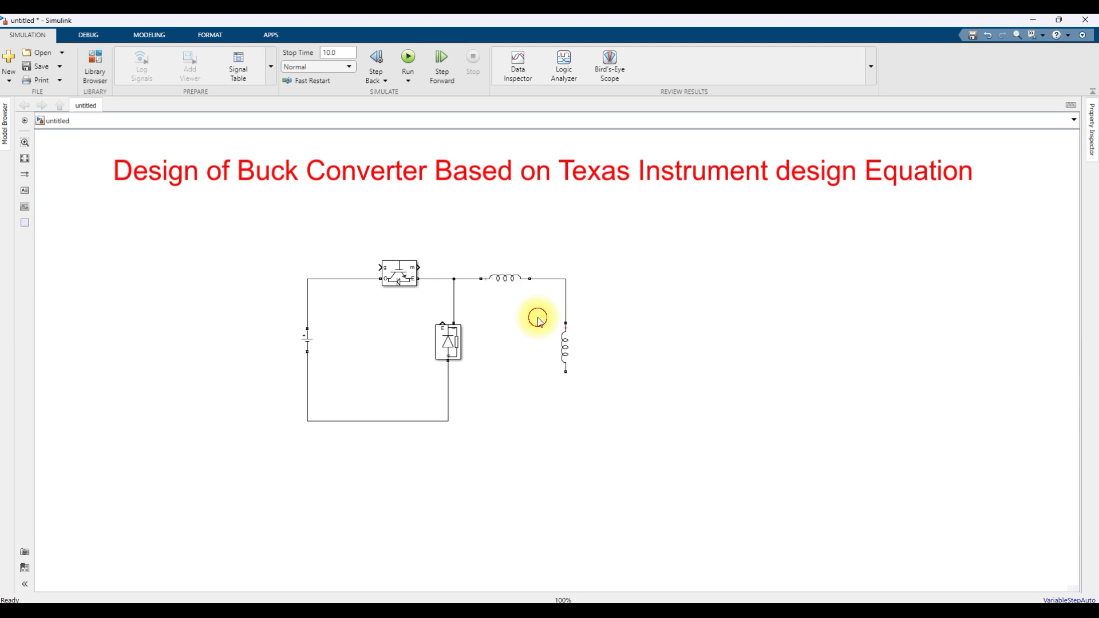
pyautogui.moveTo(565, 372)
pyautogui.mouseDown()
pyautogui.moveTo(483, 422)
pyautogui.moveTo(449, 422)
pyautogui.mouseUp()
pyautogui.doubleClick(568, 351)
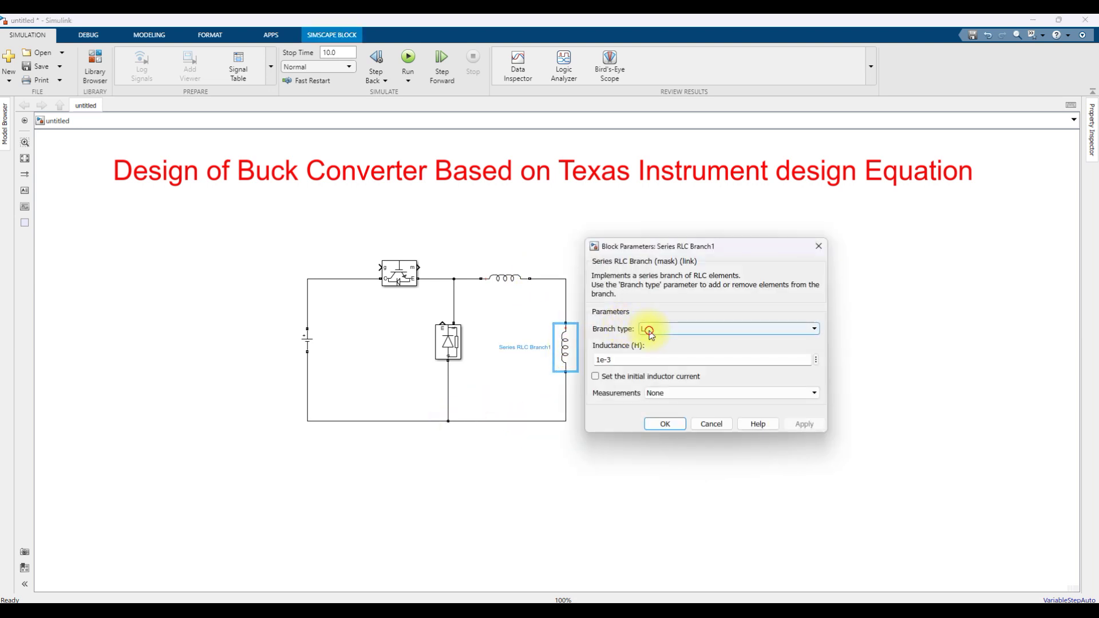
pyautogui.click(650, 330)
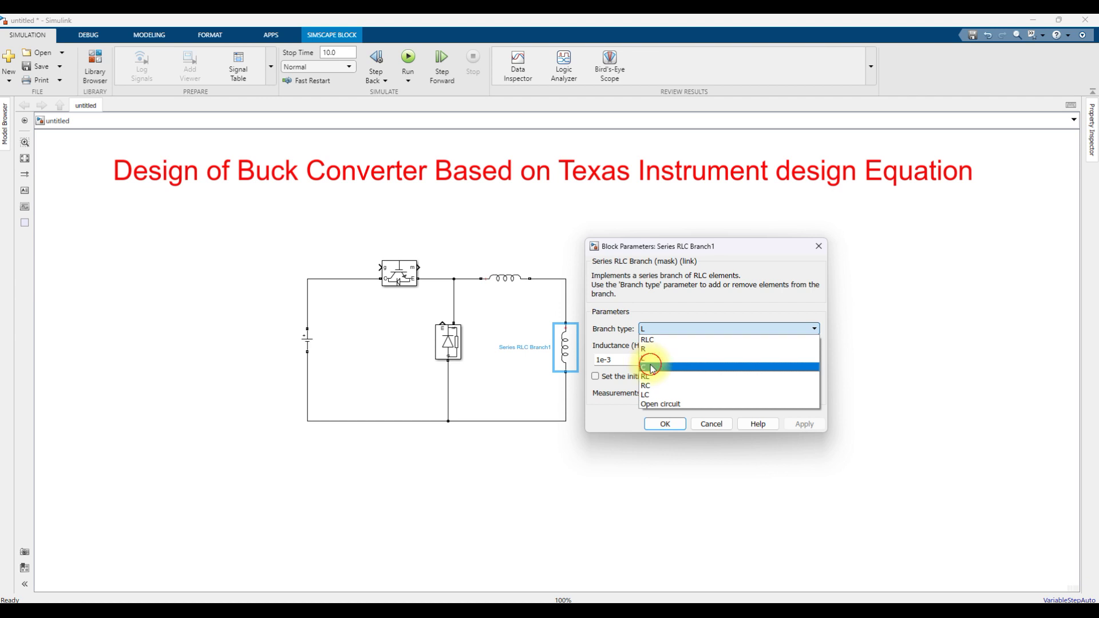
pyautogui.click(652, 367)
pyautogui.click(663, 423)
# - Copy the capacitor further right and change it to a resistor R
pyautogui.moveTo(575, 358); pyautogui.dragTo(675, 347)
pyautogui.doubleClick(675, 347)
pyautogui.click(755, 334)
pyautogui.click(756, 347)
pyautogui.click(769, 409)
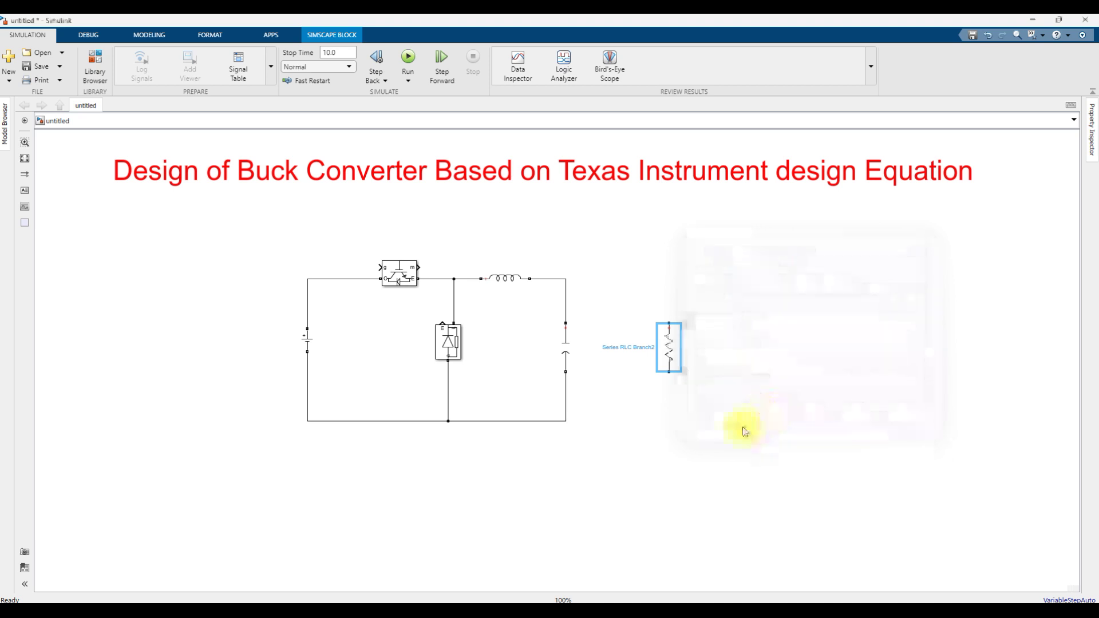
pyautogui.moveTo(672, 359); pyautogui.dragTo(689, 360)
pyautogui.click(647, 432)
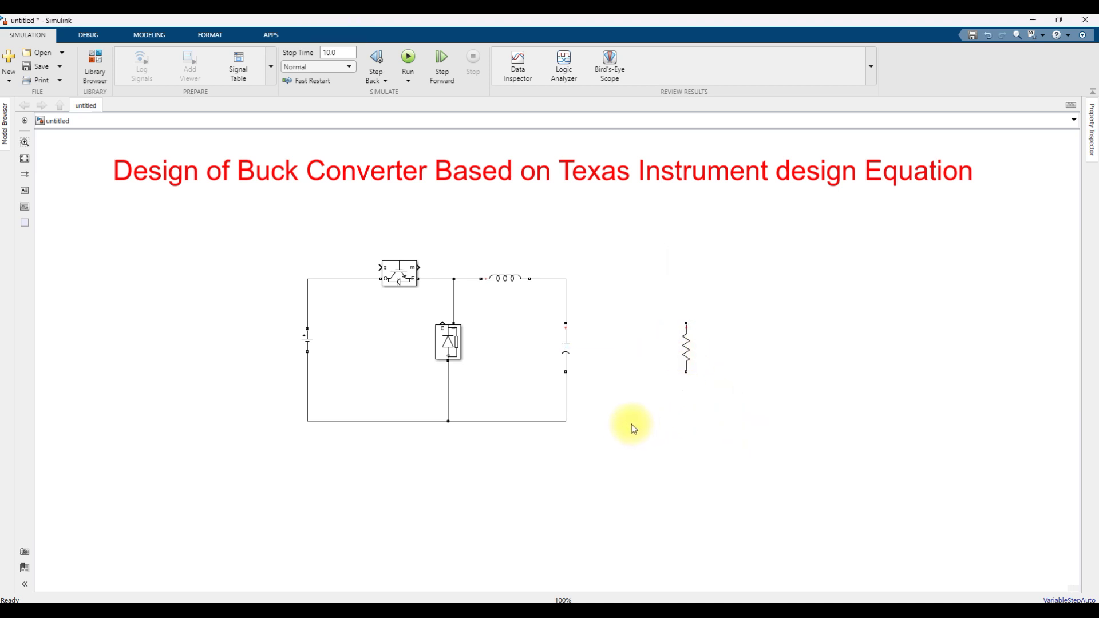
pyautogui.doubleClick(590, 460)
# - Insert a Current Measurement block after the inductor and connect it to the resistor's top
pyautogui.write('curr')
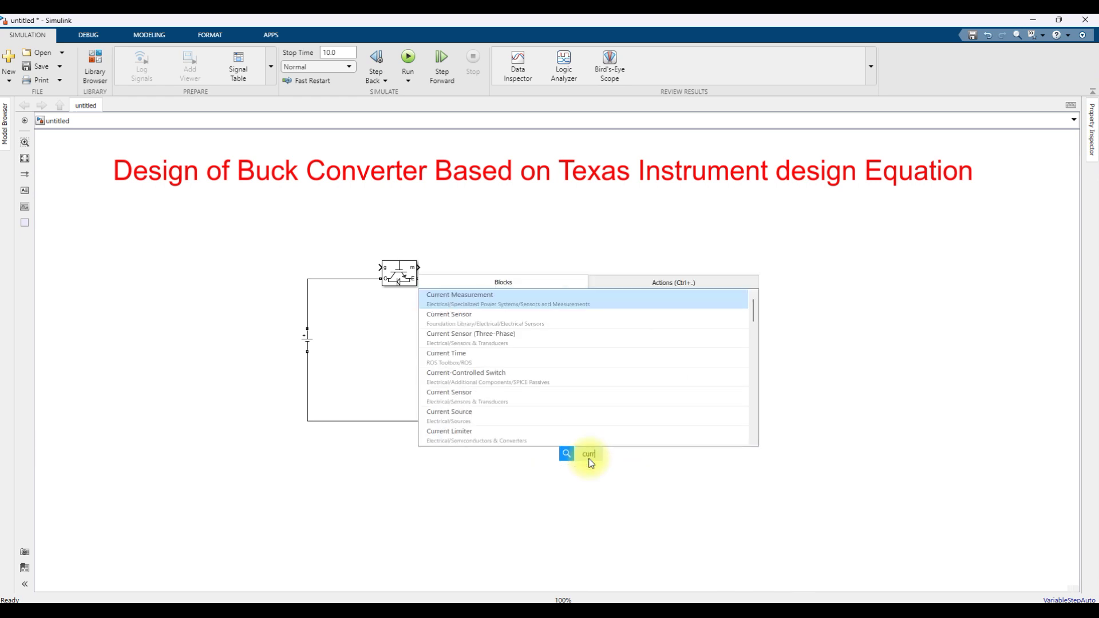
pyautogui.press('Return')
pyautogui.moveTo(591, 463); pyautogui.dragTo(566, 278)
pyautogui.moveTo(624, 279); pyautogui.dragTo(686, 324)
# - Add a Voltage Measurement across the resistor and wire the resistor's bottom to the bottom rail
pyautogui.doubleClick(634, 437)
pyautogui.write('voltage')
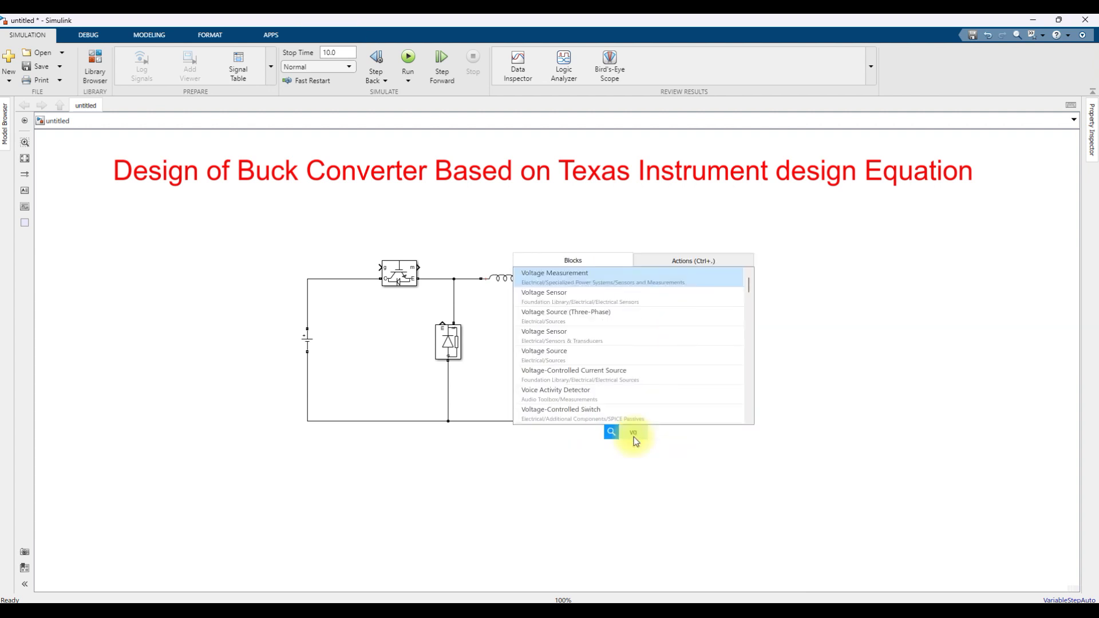
pyautogui.click(596, 277)
pyautogui.moveTo(633, 438); pyautogui.dragTo(765, 348)
pyautogui.moveTo(686, 372)
pyautogui.mouseDown()
pyautogui.moveTo(615, 441)
pyautogui.moveTo(565, 421)
pyautogui.mouseUp()
pyautogui.moveTo(758, 345); pyautogui.dragTo(687, 284)
pyautogui.moveTo(758, 349); pyautogui.dragTo(684, 420)
pyautogui.click(706, 421)
pyautogui.doubleClick(307, 342)
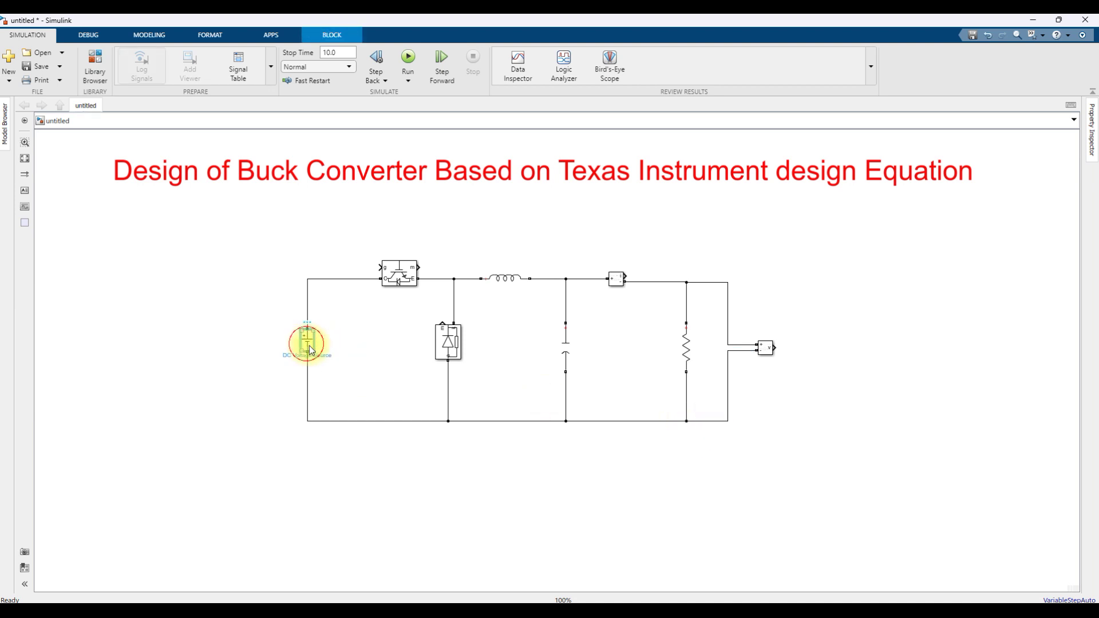
# - Set the DC source amplitude to 8 and paste L = 9.0000e-05 into the inductor
pyautogui.write('8')
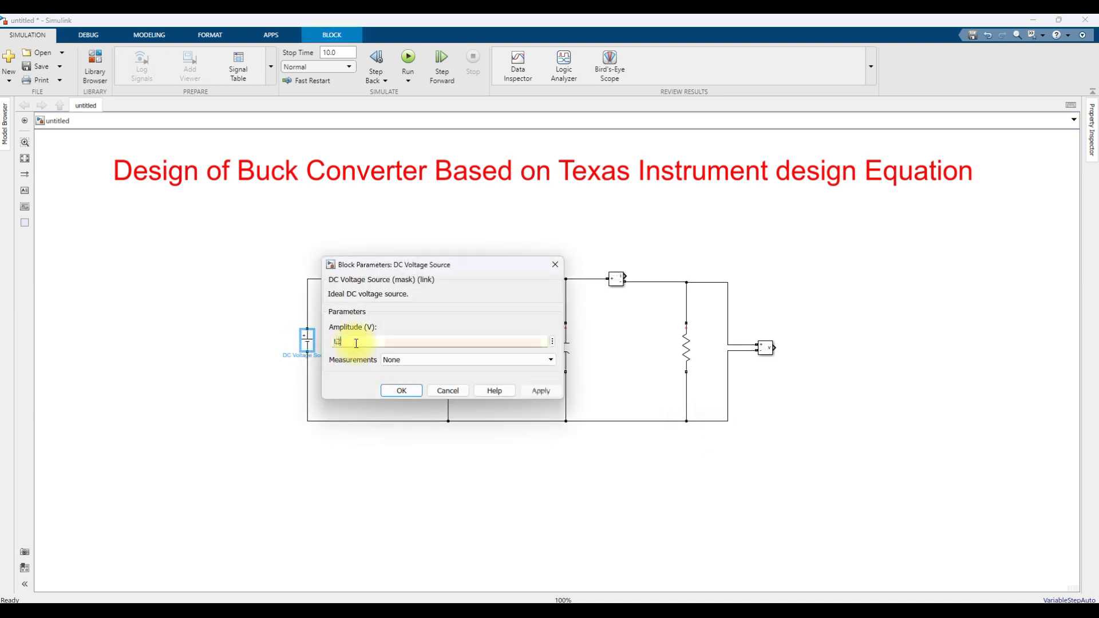
pyautogui.press('Return')
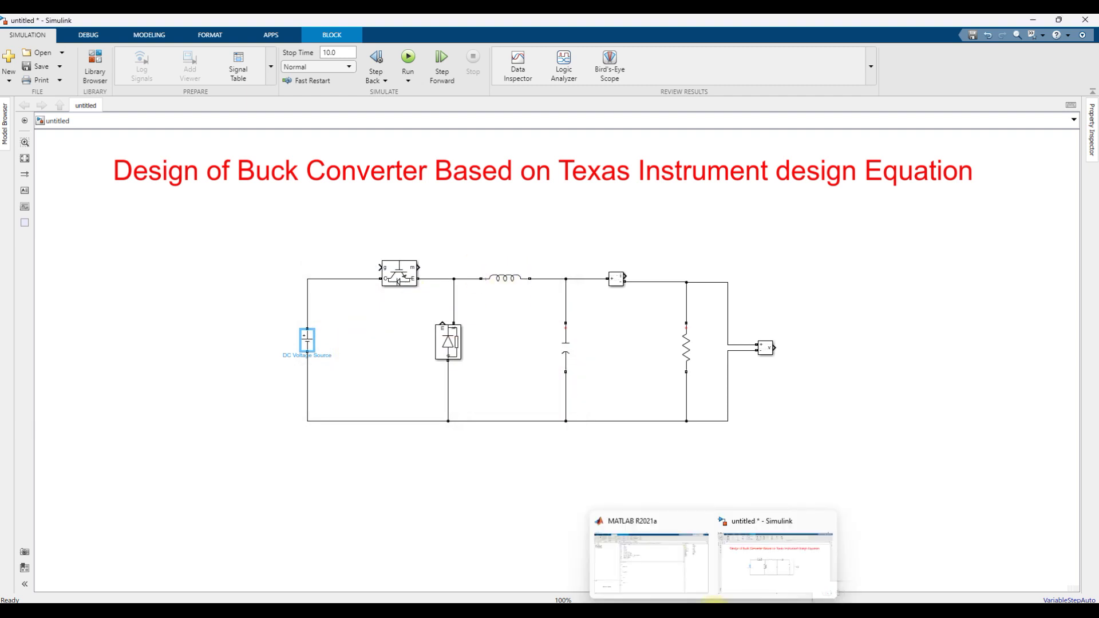
pyautogui.click(667, 582)
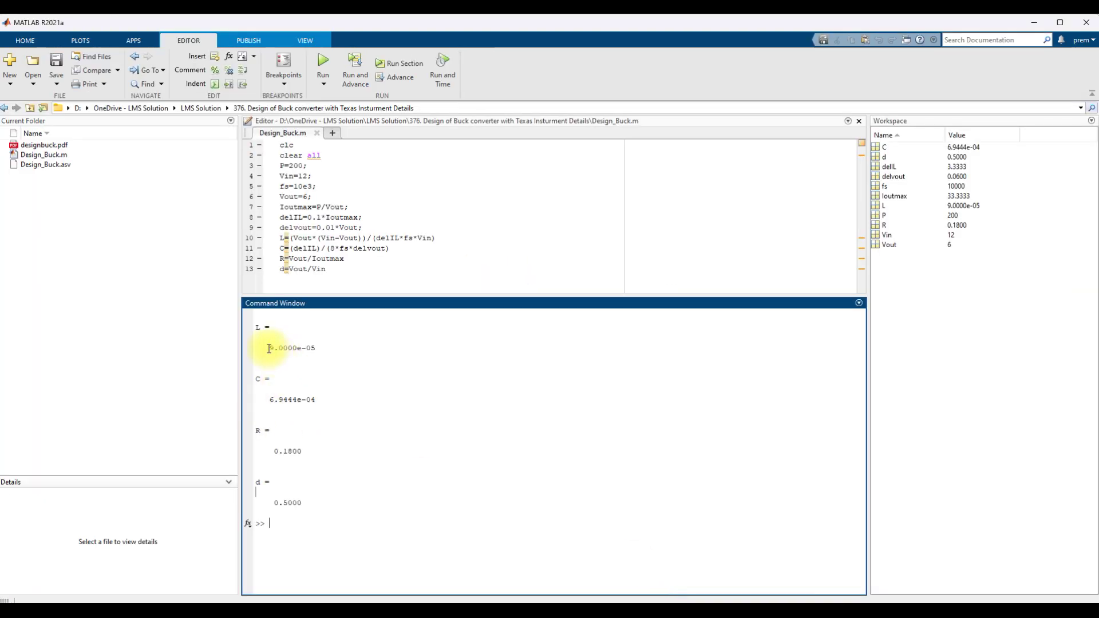
pyautogui.moveTo(269, 347); pyautogui.dragTo(349, 345)
pyautogui.hotkey('ctrl', 'c')
pyautogui.moveTo(694, 597)
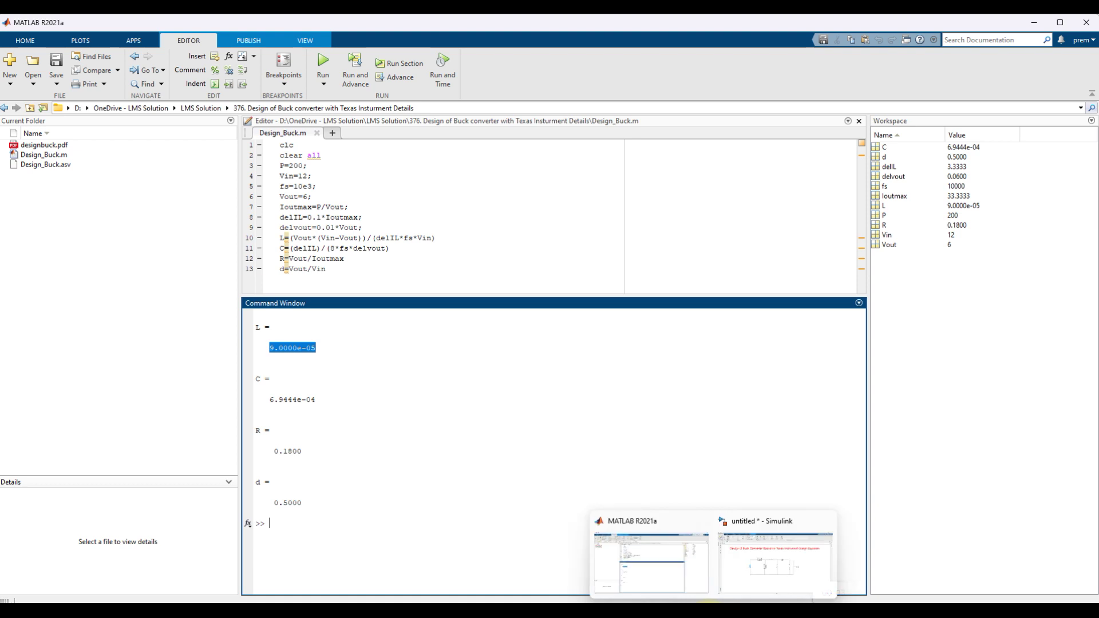
pyautogui.click(731, 572)
pyautogui.doubleClick(503, 278)
pyautogui.doubleClick(577, 291)
pyautogui.hotkey('ctrl', 'v')
pyautogui.click(613, 354)
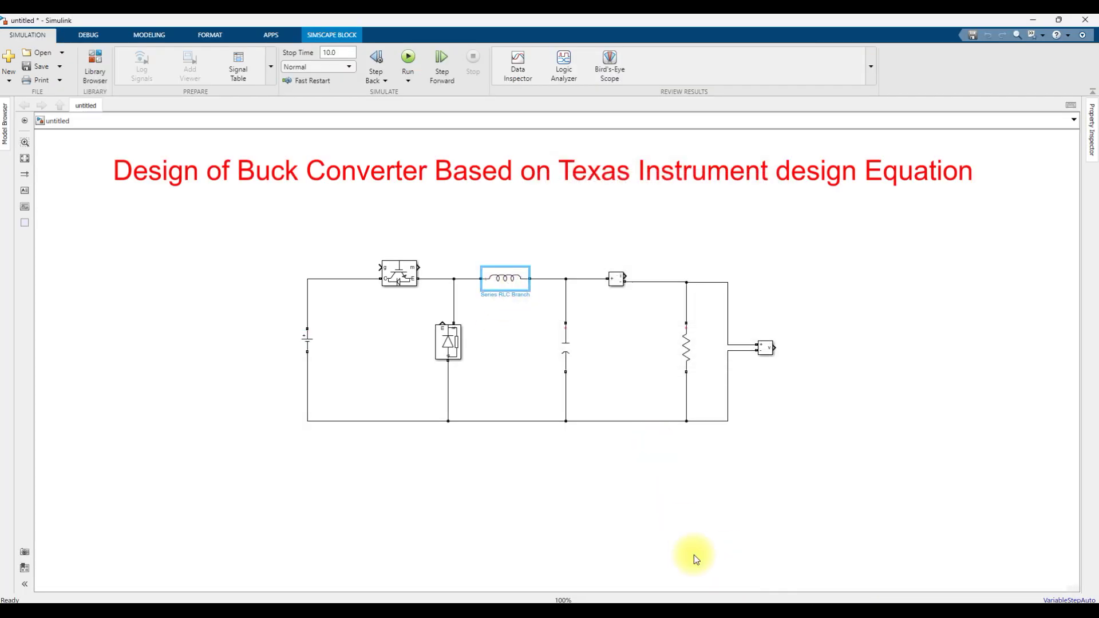
# - Replace the capacitor's 1e-6 with the computed C = 6.9444e-04
pyautogui.moveTo(694, 597)
pyautogui.click(611, 587)
pyautogui.moveTo(267, 399); pyautogui.dragTo(357, 404)
pyautogui.hotkey('ctrl', 'c')
pyautogui.moveTo(710, 598)
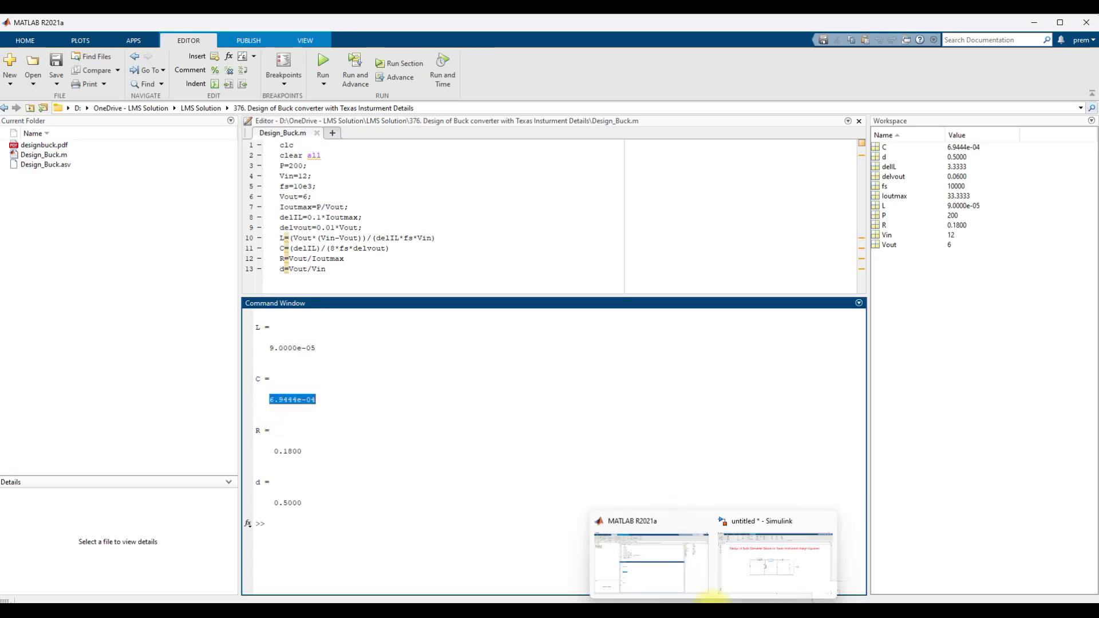
pyautogui.click(746, 572)
pyautogui.doubleClick(566, 349)
pyautogui.moveTo(597, 359); pyautogui.dragTo(642, 361)
pyautogui.hotkey('ctrl', 'v')
pyautogui.click(665, 424)
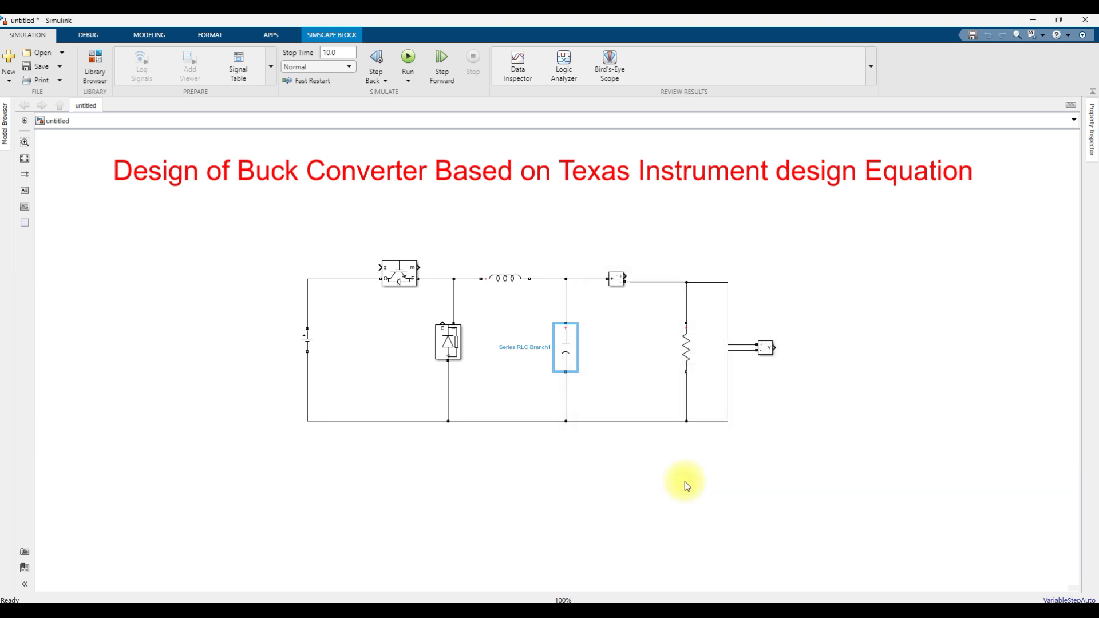
# - Paste the computed R = 0.1800 into the load resistor's parameters
pyautogui.click(601, 579)
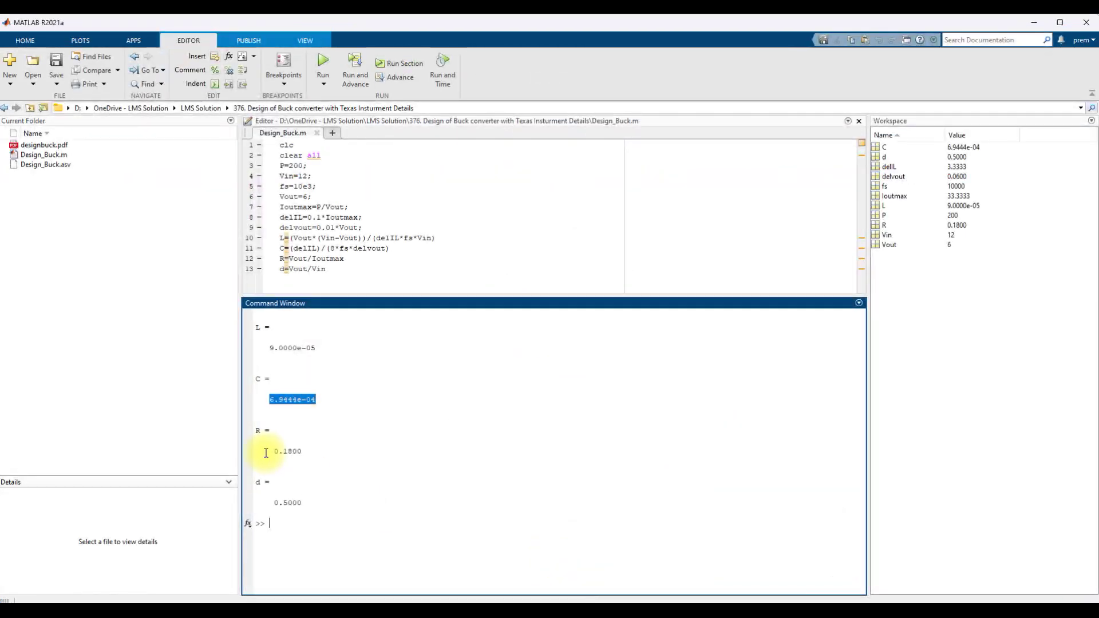
pyautogui.doubleClick(281, 453)
pyautogui.hotkey('ctrl', 'c')
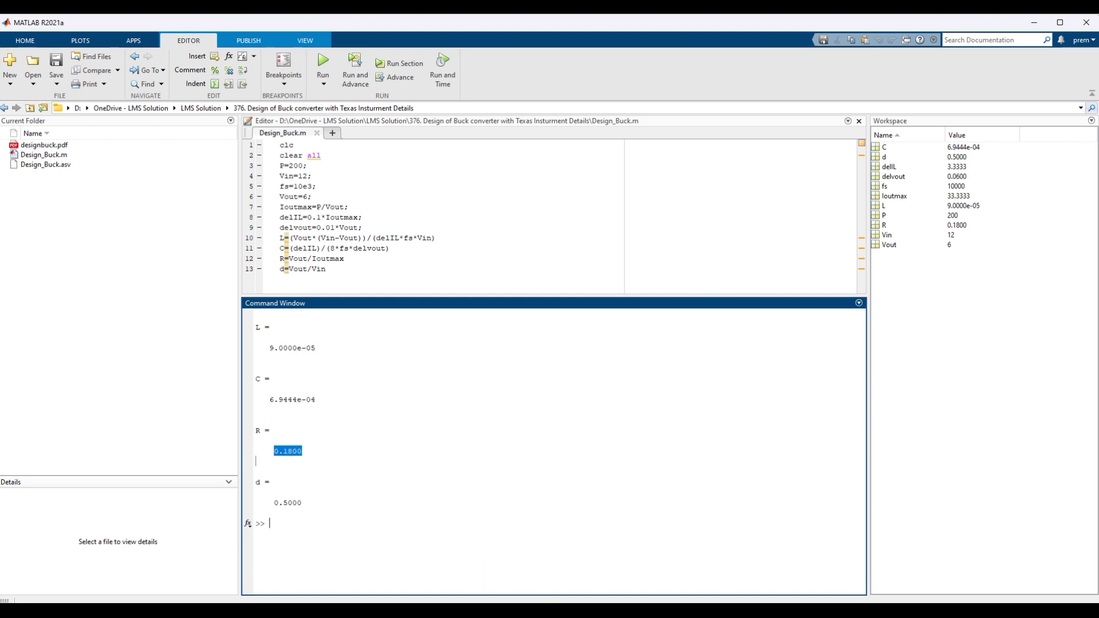
pyautogui.moveTo(698, 601)
pyautogui.click(752, 571)
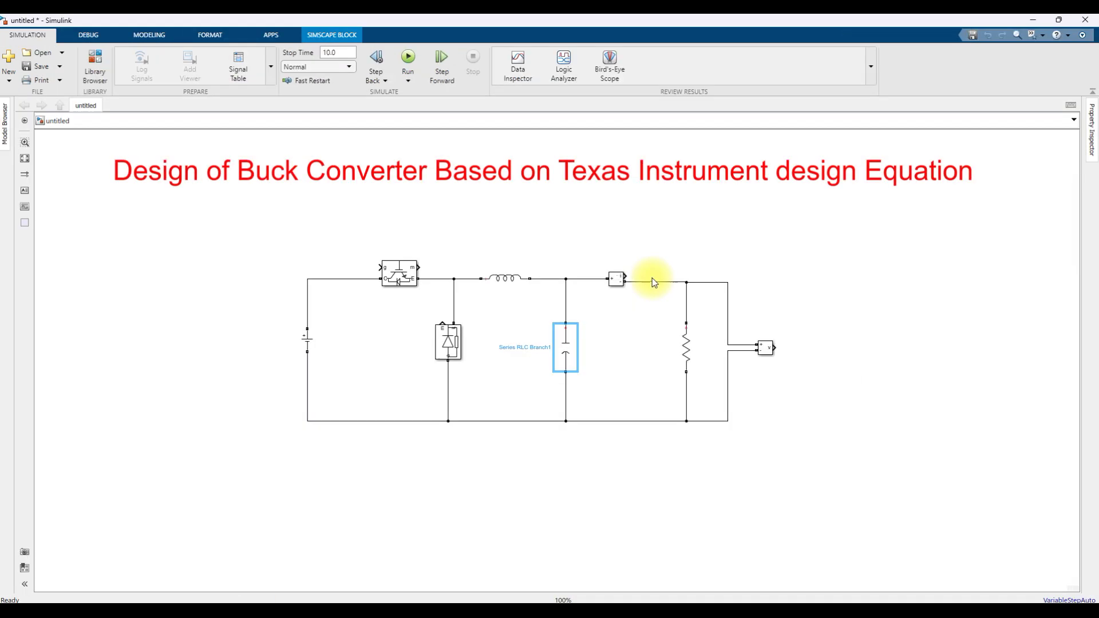
pyautogui.doubleClick(686, 348)
pyautogui.hotkey('ctrl', 'v')
pyautogui.click(783, 417)
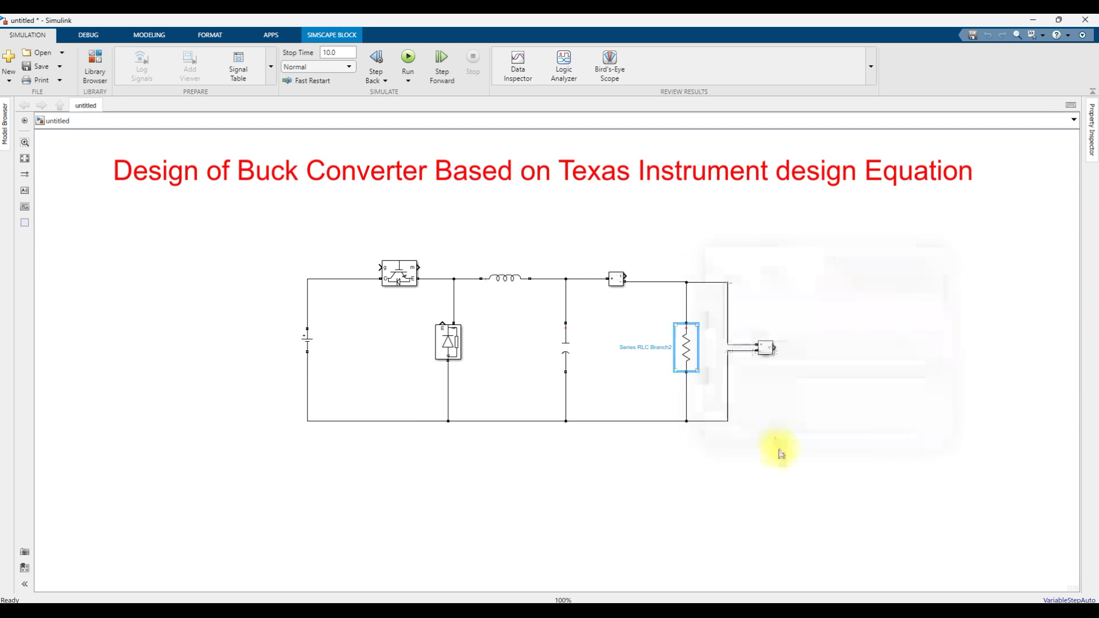
# - Add a Scope block to the right of the circuit and open its display
pyautogui.doubleClick(805, 389)
pyautogui.write('scope')
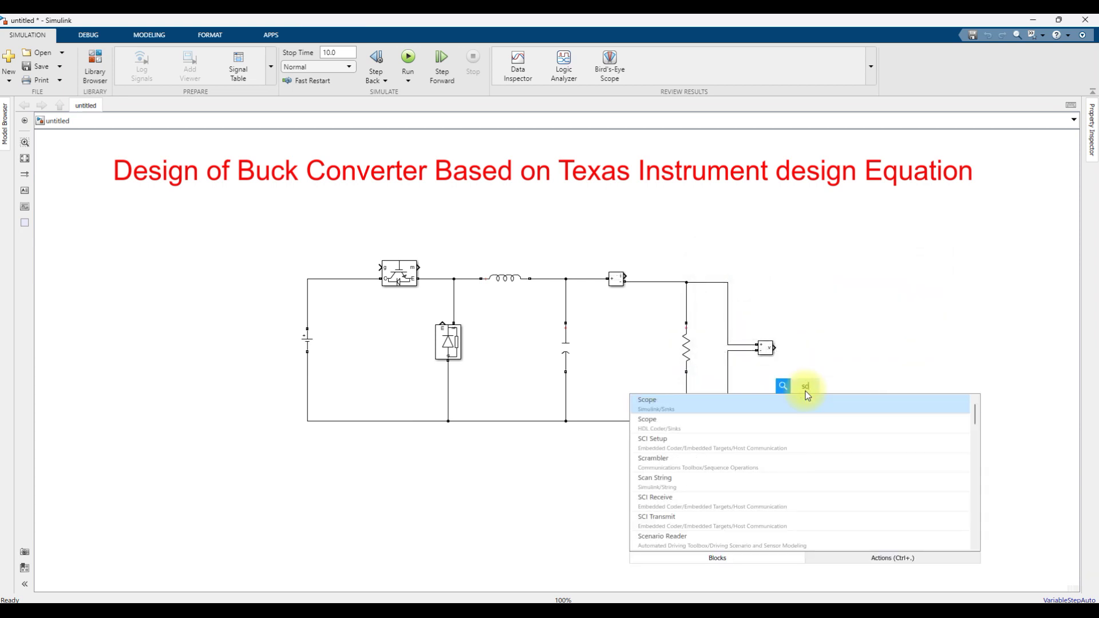
pyautogui.click(795, 403)
pyautogui.moveTo(804, 396); pyautogui.dragTo(841, 304)
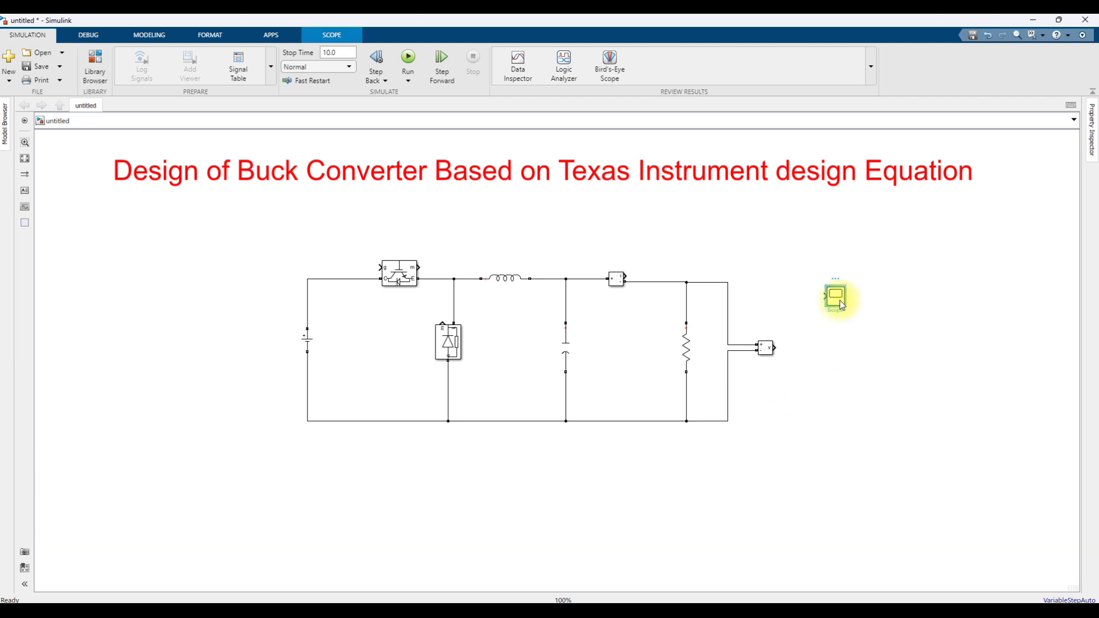
pyautogui.doubleClick(841, 304)
# - Configure the Scope for 3 input ports with a stacked axes layout
pyautogui.click(442, 180)
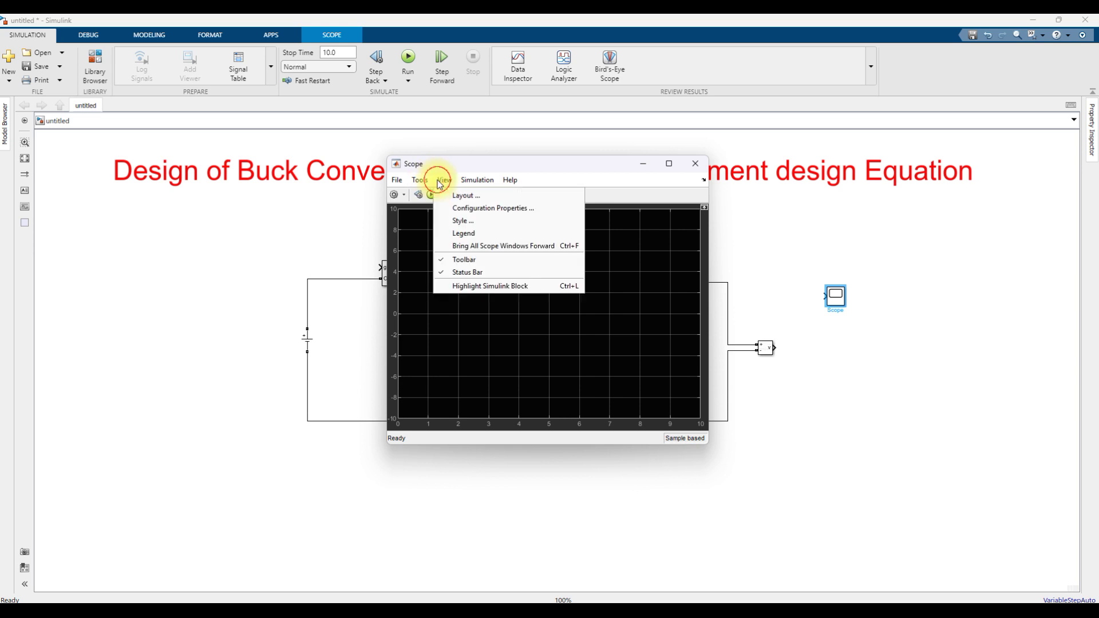
pyautogui.click(464, 207)
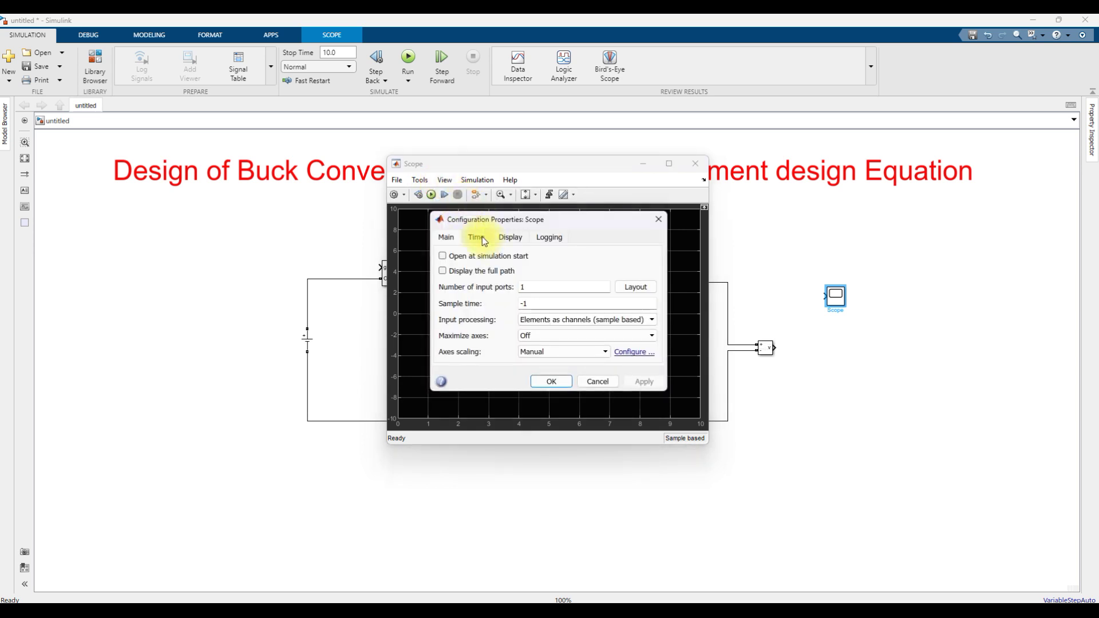
pyautogui.doubleClick(532, 288)
pyautogui.write('3')
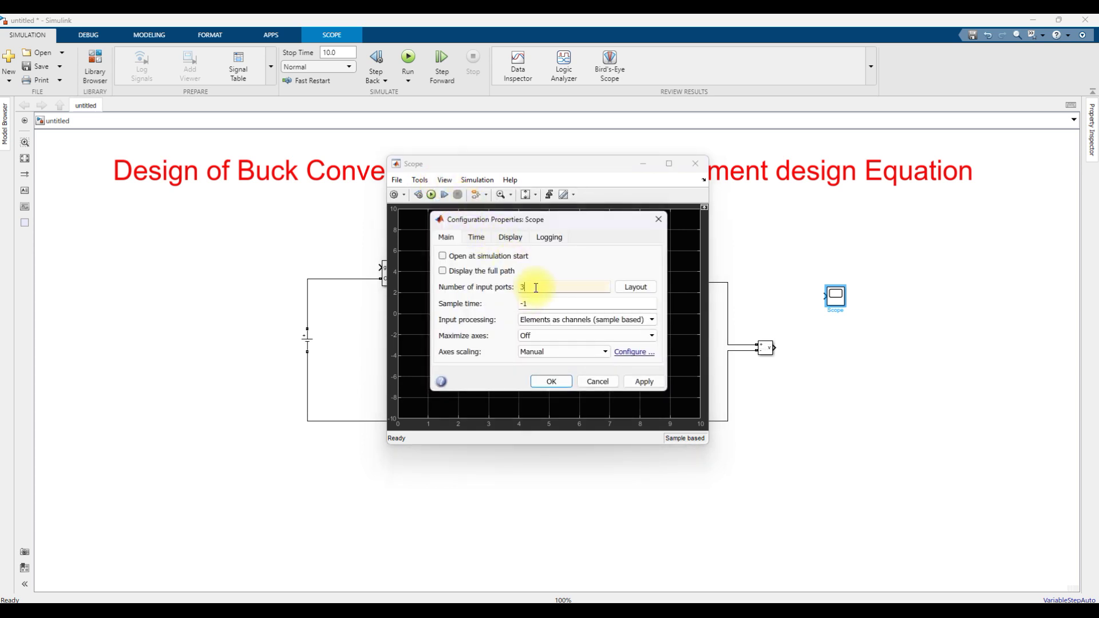
pyautogui.click(635, 287)
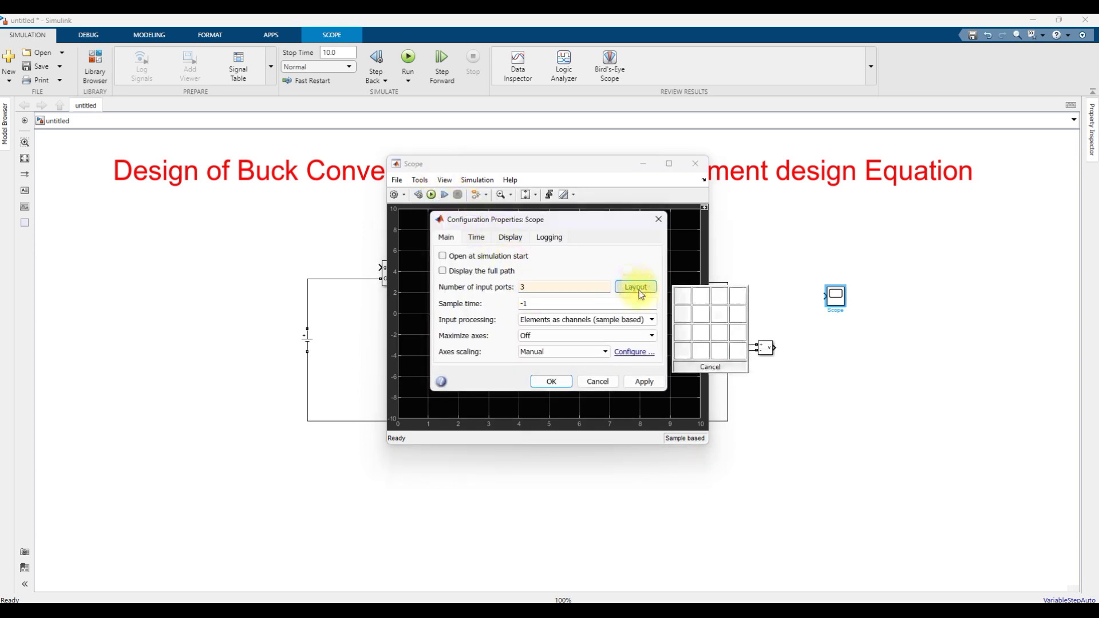
pyautogui.click(683, 324)
pyautogui.click(565, 381)
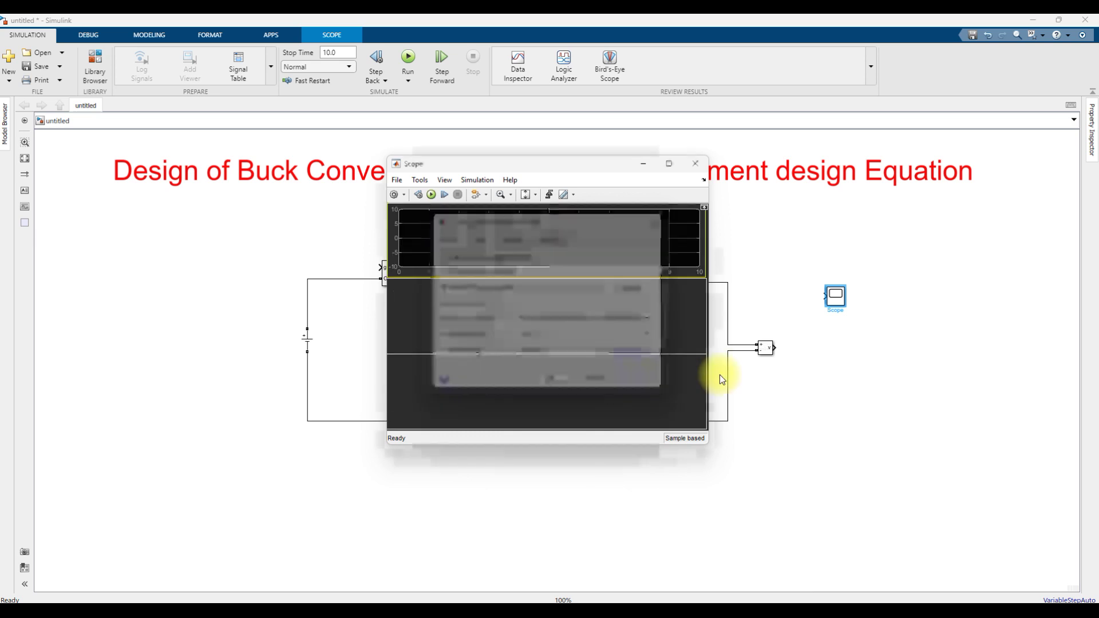
pyautogui.click(834, 295)
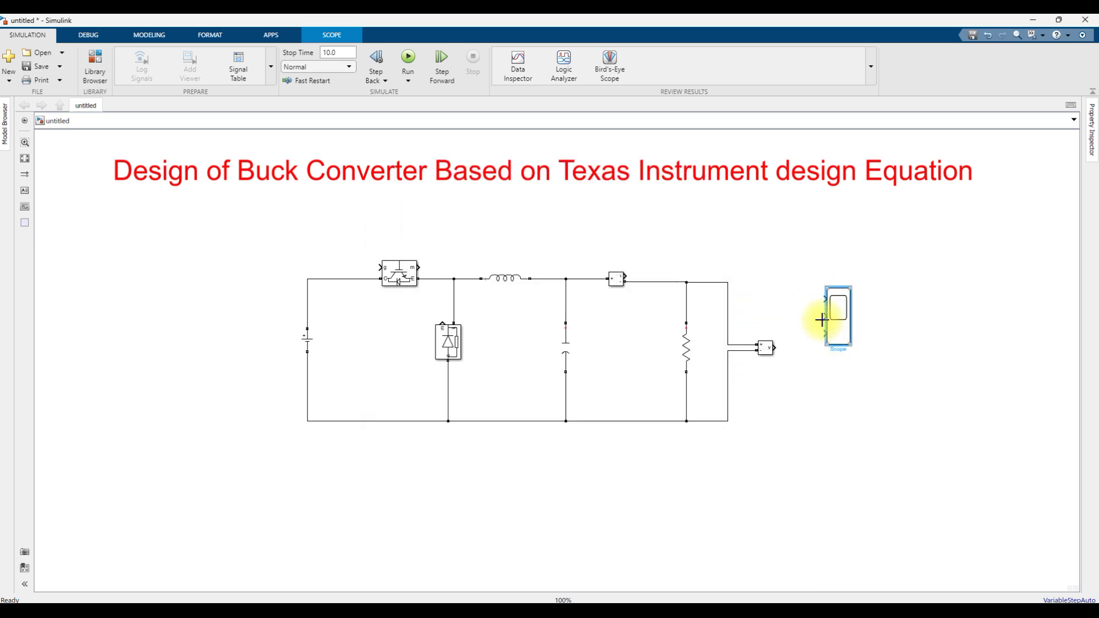
# - Wire the voltage and current sensor outputs into the Scope and shift the Scope right
pyautogui.moveTo(825, 298)
pyautogui.mouseDown()
pyautogui.moveTo(809, 297)
pyautogui.moveTo(774, 347)
pyautogui.mouseUp()
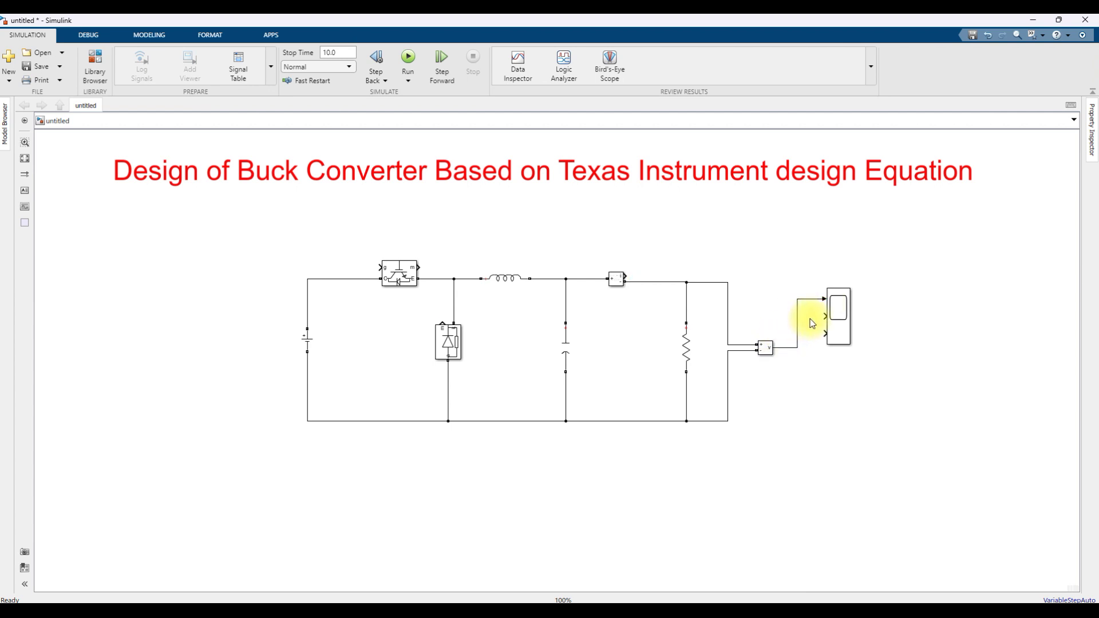
pyautogui.moveTo(823, 316); pyautogui.dragTo(625, 279)
pyautogui.click(839, 312)
pyautogui.moveTo(840, 312); pyautogui.dragTo(782, 307)
# - Insert a Product block and place it beside the Scope's inputs
pyautogui.doubleClick(806, 375)
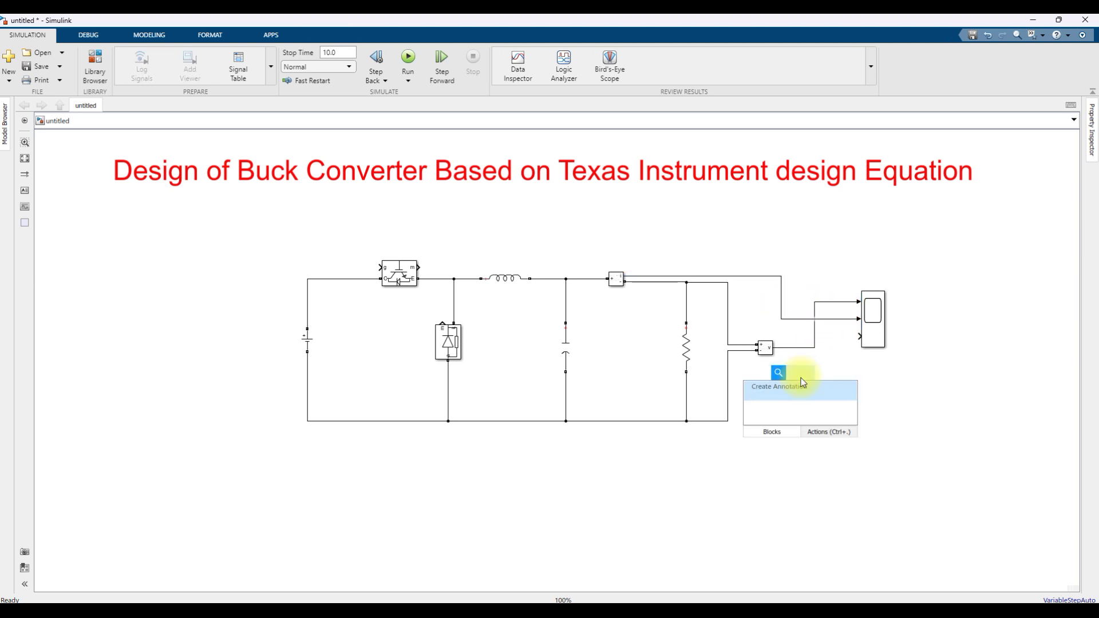
pyautogui.click(797, 397)
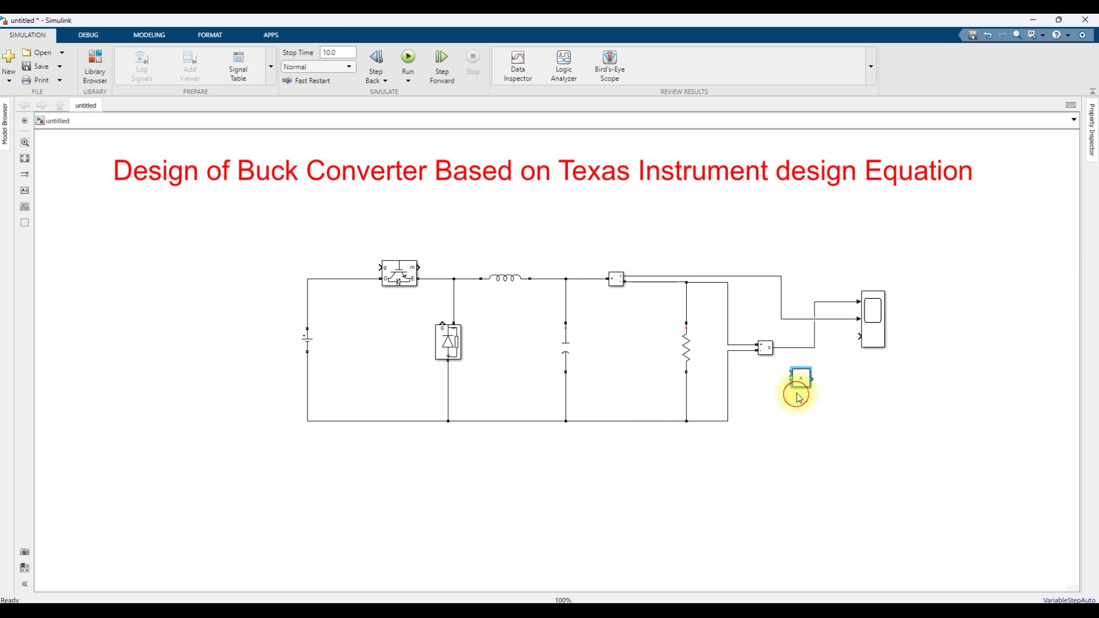
pyautogui.moveTo(802, 380)
pyautogui.mouseDown()
pyautogui.moveTo(851, 336)
pyautogui.moveTo(831, 330)
pyautogui.moveTo(822, 302)
pyautogui.moveTo(819, 352)
pyautogui.moveTo(811, 346)
pyautogui.moveTo(824, 327)
pyautogui.moveTo(829, 337)
pyautogui.moveTo(814, 340)
pyautogui.mouseUp()
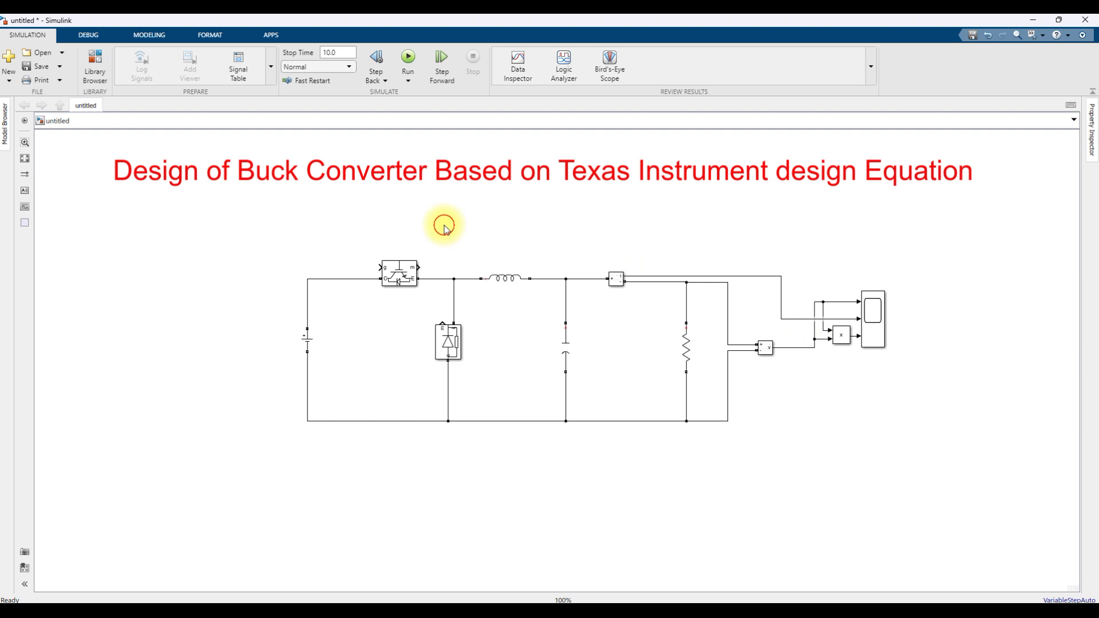
# - Add a PWM Generator (DC-DC) block and connect its output to the switch gate
pyautogui.doubleClick(280, 231)
pyautogui.write('PWM')
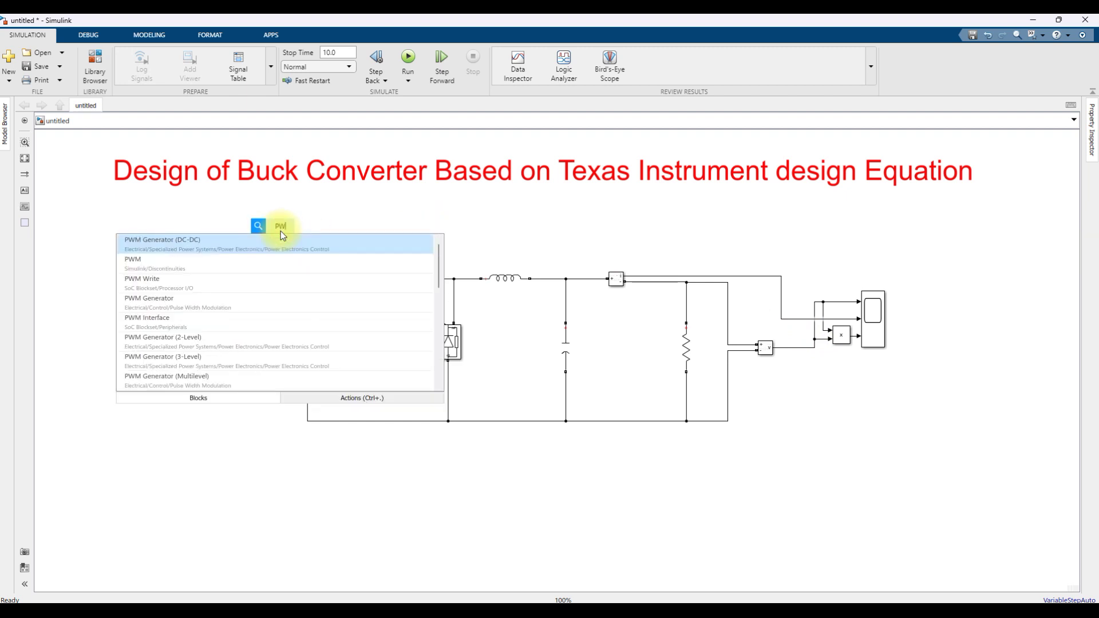
pyautogui.click(212, 262)
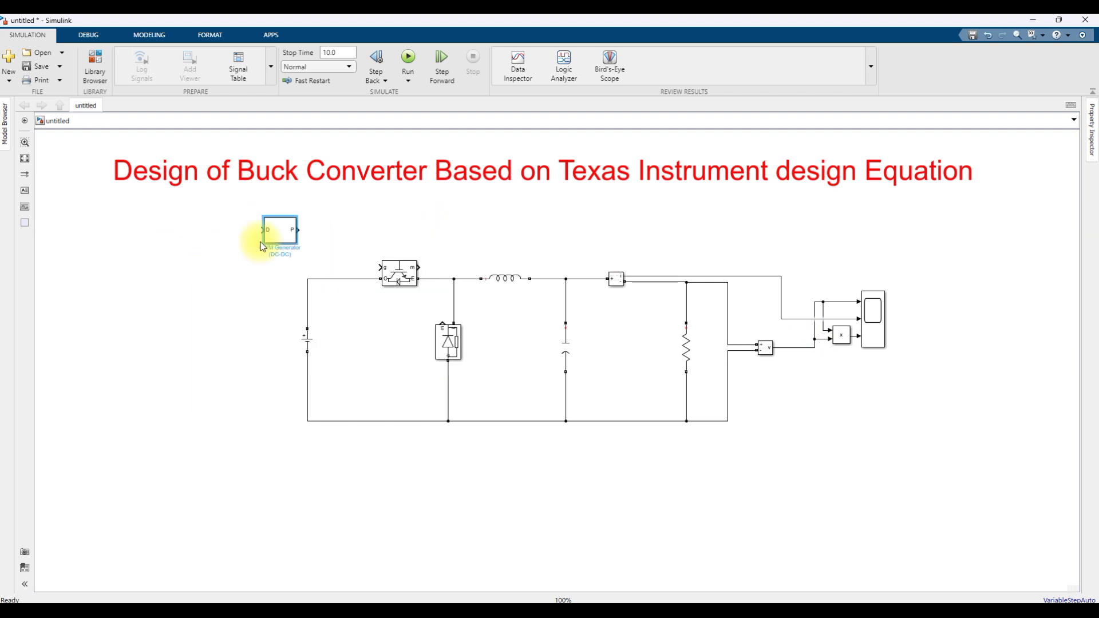
pyautogui.moveTo(318, 235); pyautogui.dragTo(377, 267)
# - Add a Constant block of 0.5 beside the PWM Generator's duty-cycle input
pyautogui.doubleClick(238, 264)
pyautogui.write('cons')
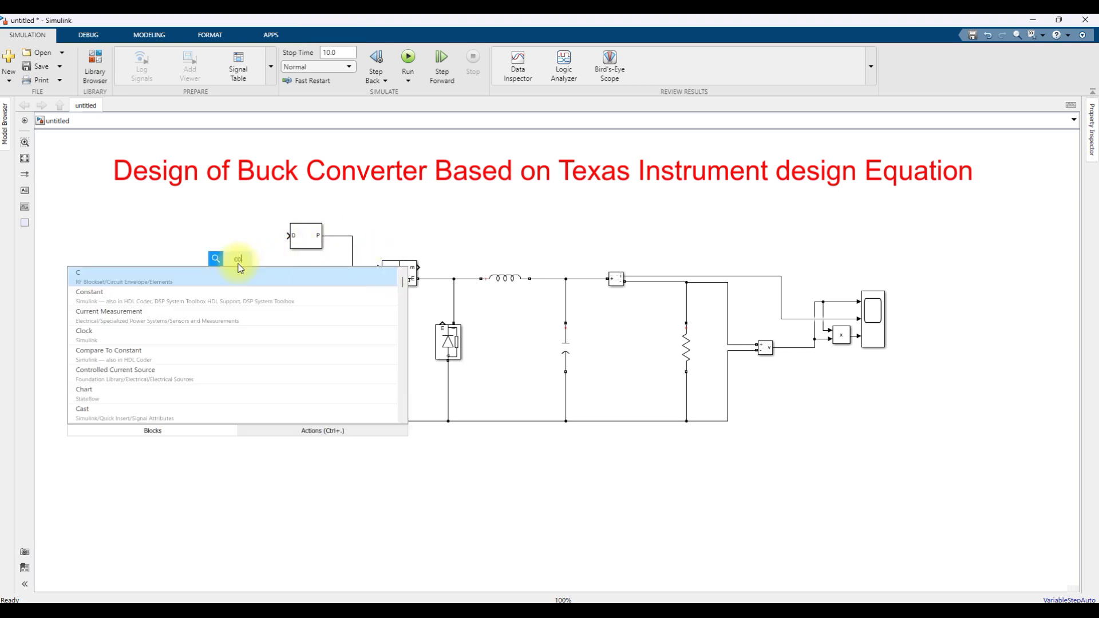
pyautogui.click(240, 267)
pyautogui.moveTo(236, 263); pyautogui.dragTo(241, 235)
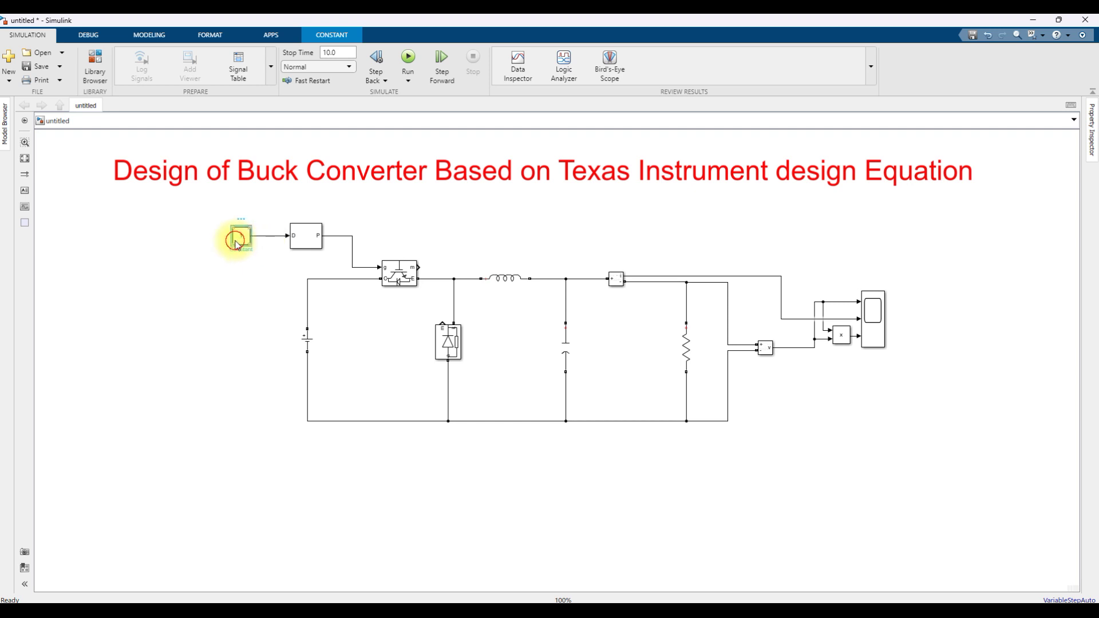
pyautogui.doubleClick(238, 242)
pyautogui.write('0.5')
pyautogui.press('Return')
# - Set the PWM Generator's switching frequency to 10e3 Hz
pyautogui.doubleClick(305, 236)
pyautogui.doubleClick(368, 246)
pyautogui.write('10e')
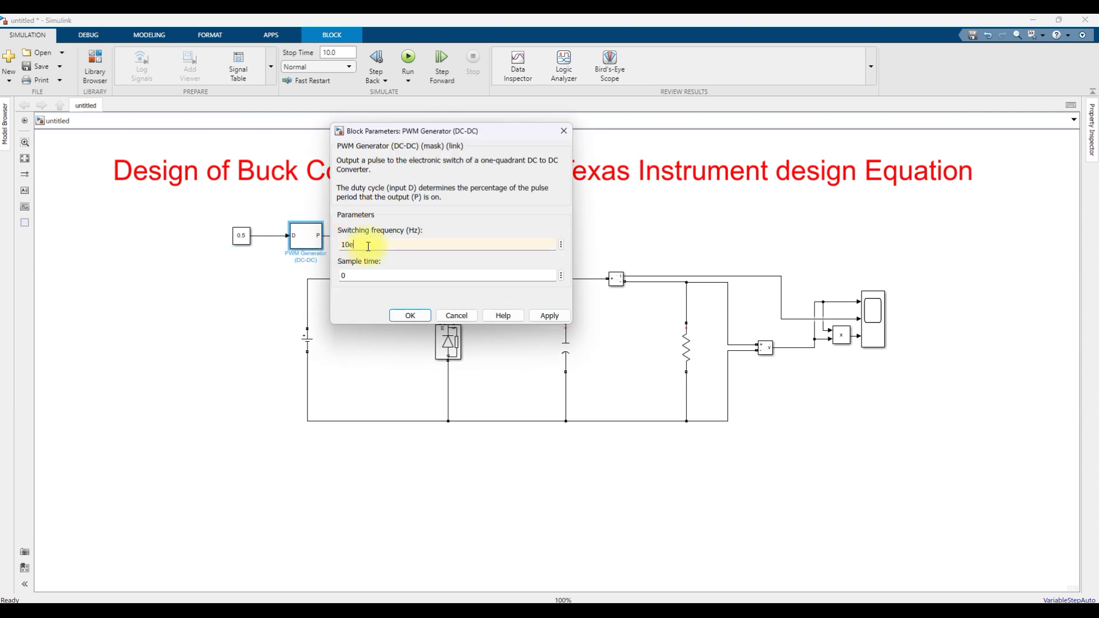
pyautogui.write('3')
pyautogui.click(410, 315)
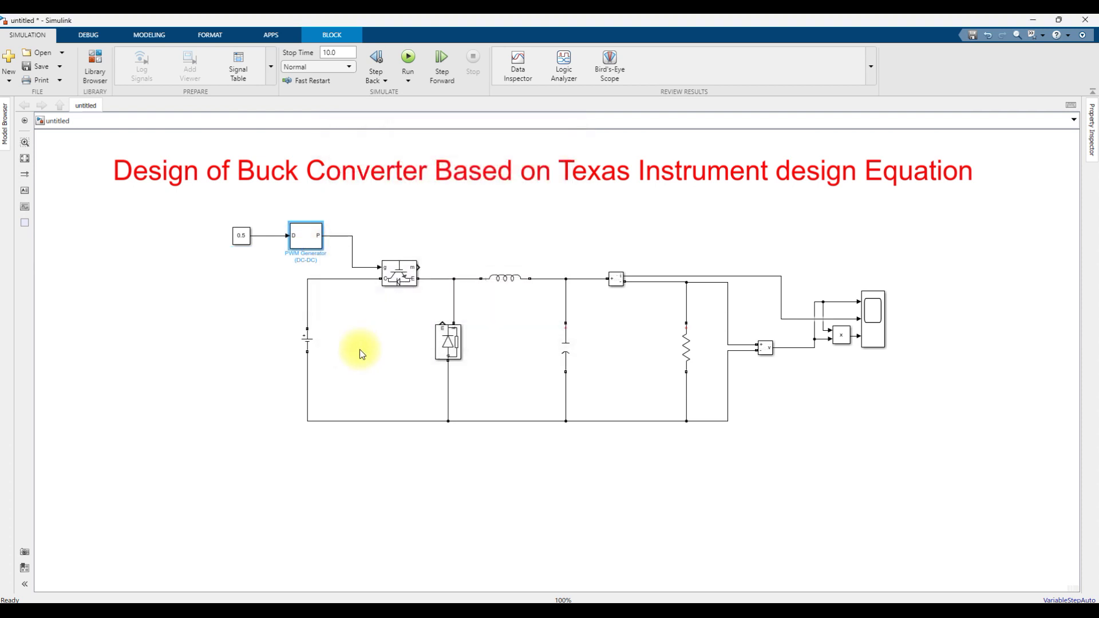
pyautogui.click(407, 228)
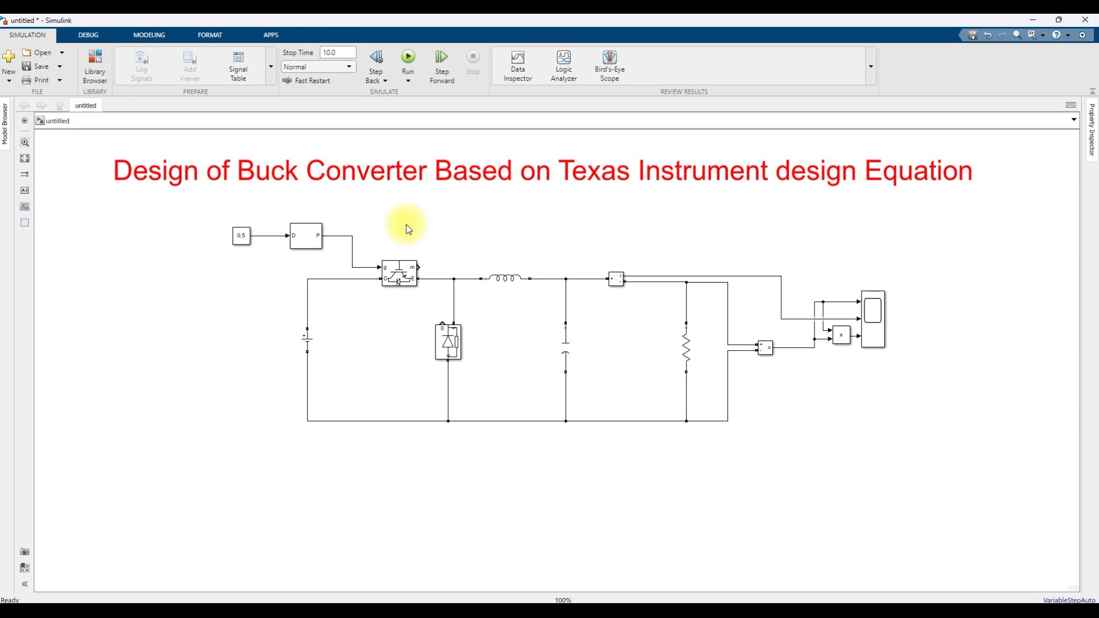
pyautogui.doubleClick(114, 449)
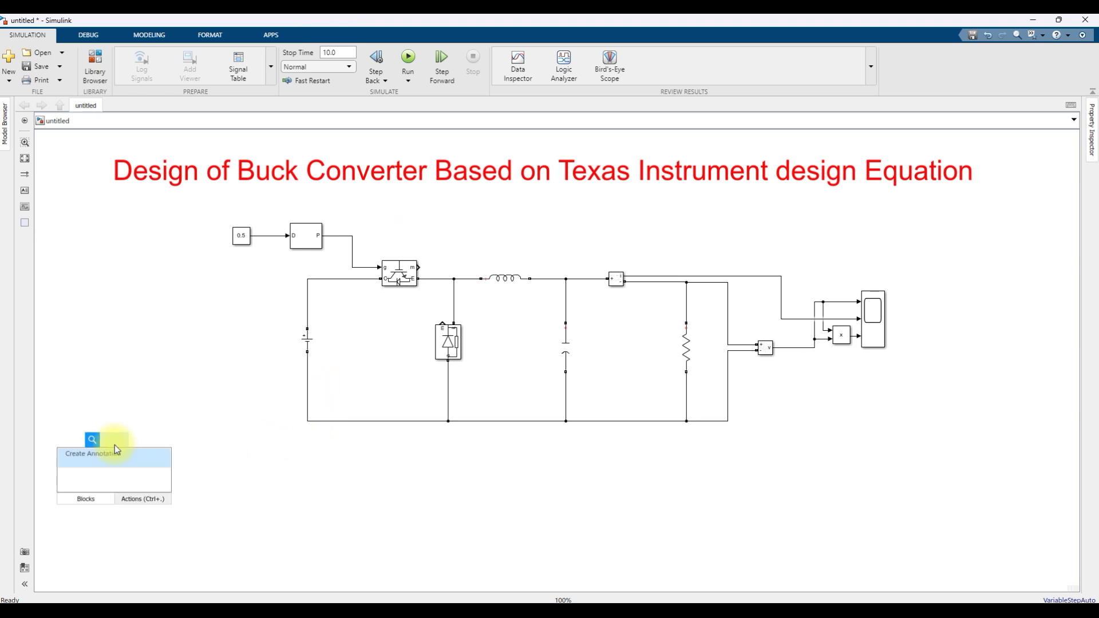
# - Insert a powergui block and place it beneath the circuit
pyautogui.write('power')
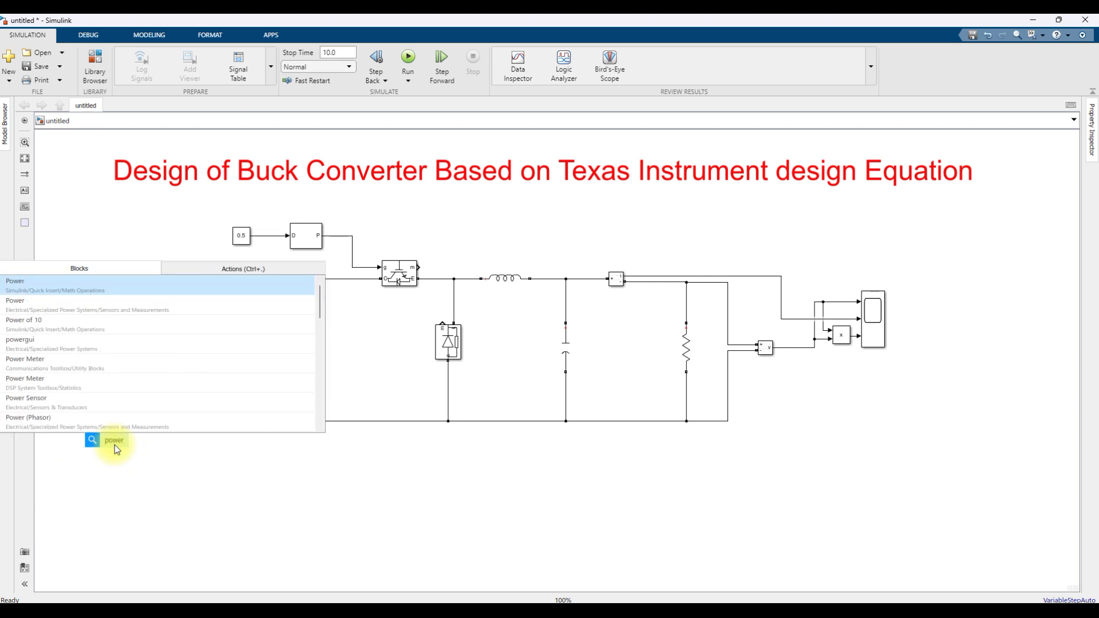
pyautogui.click(53, 342)
pyautogui.moveTo(118, 445); pyautogui.dragTo(340, 447)
pyautogui.click(399, 472)
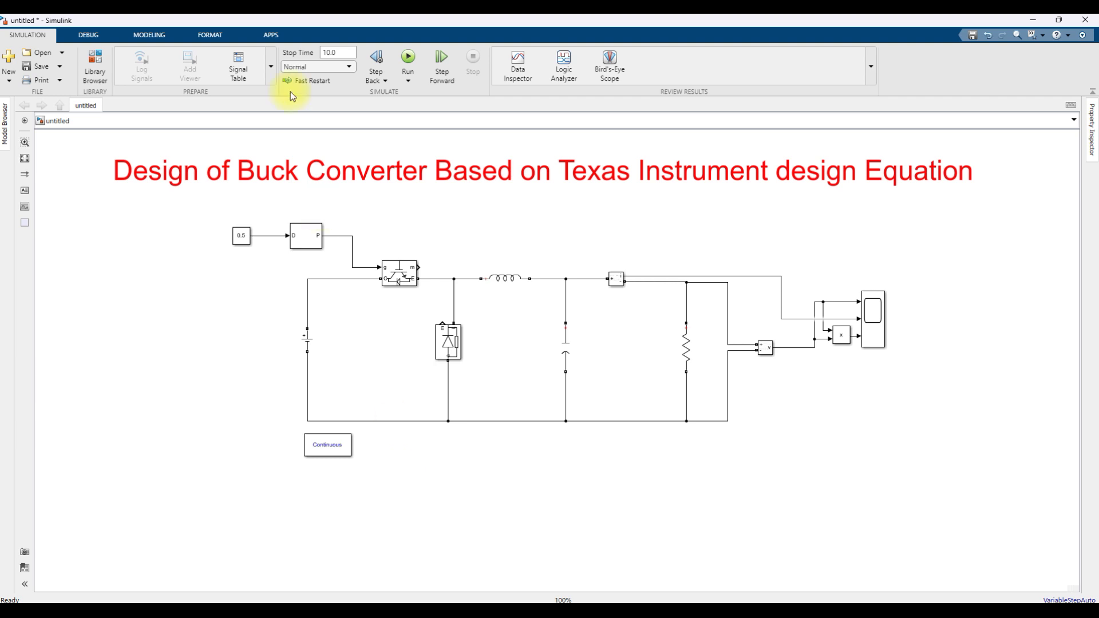
# - Change the simulation stop time from 10.0 to 1
pyautogui.click(346, 50)
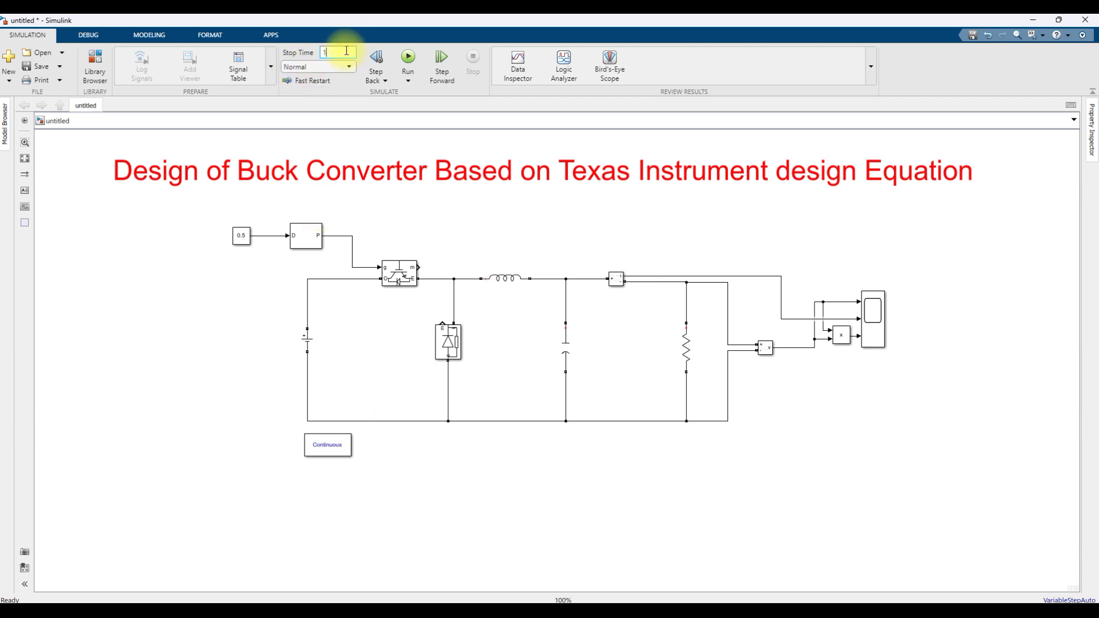
pyautogui.click(426, 200)
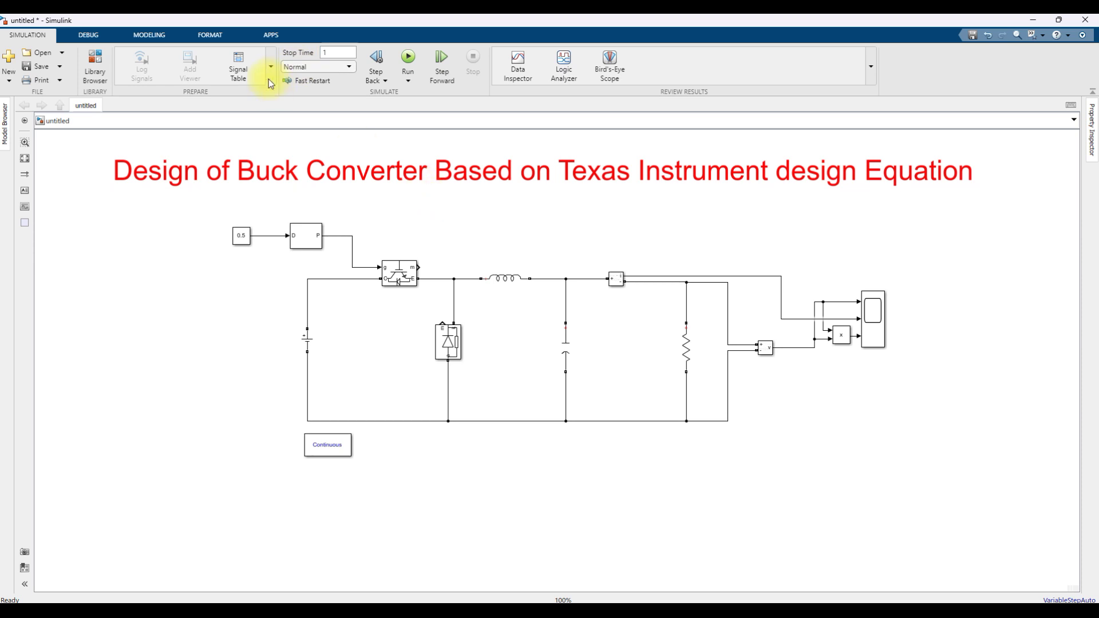
pyautogui.click(337, 53)
# - Run the 1-second simulation from the Scope, check the traces, then return to the circuit
pyautogui.doubleClick(878, 311)
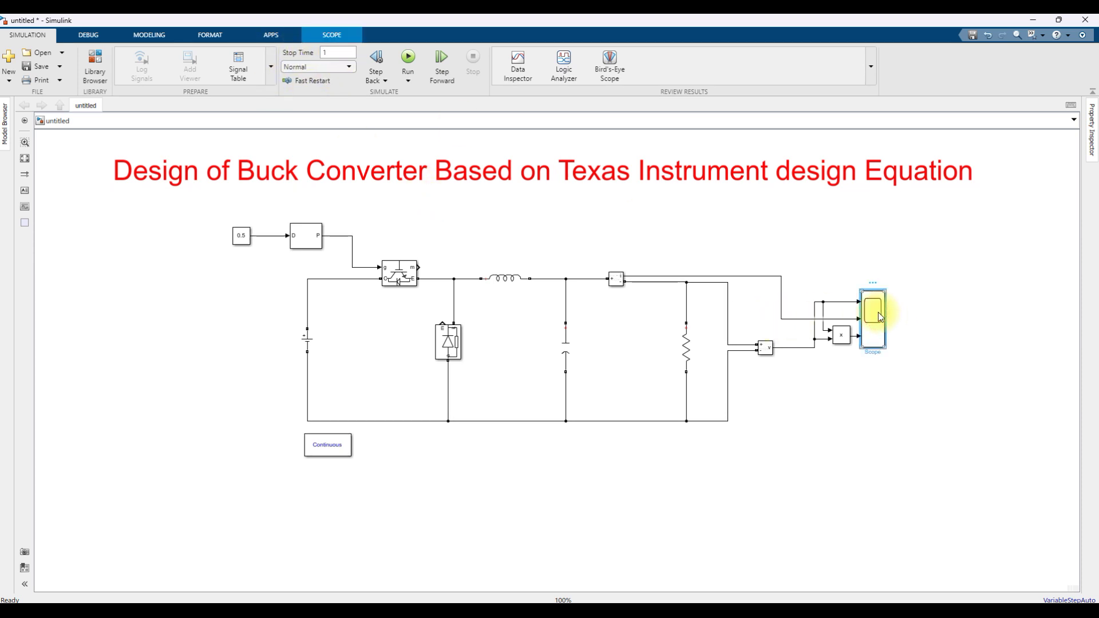
pyautogui.click(437, 197)
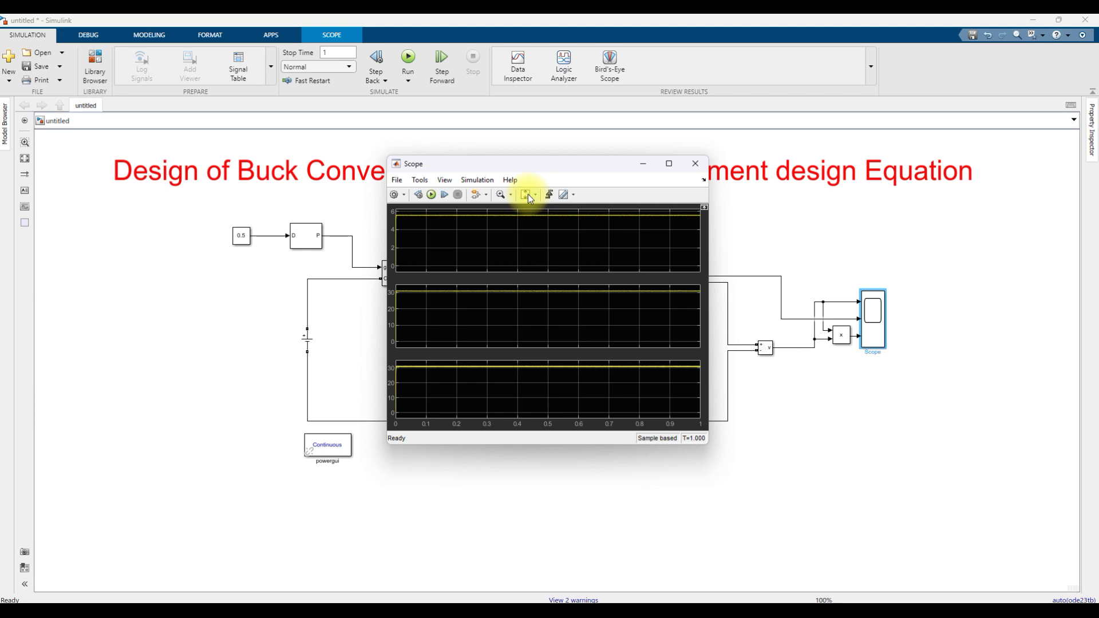
pyautogui.click(825, 329)
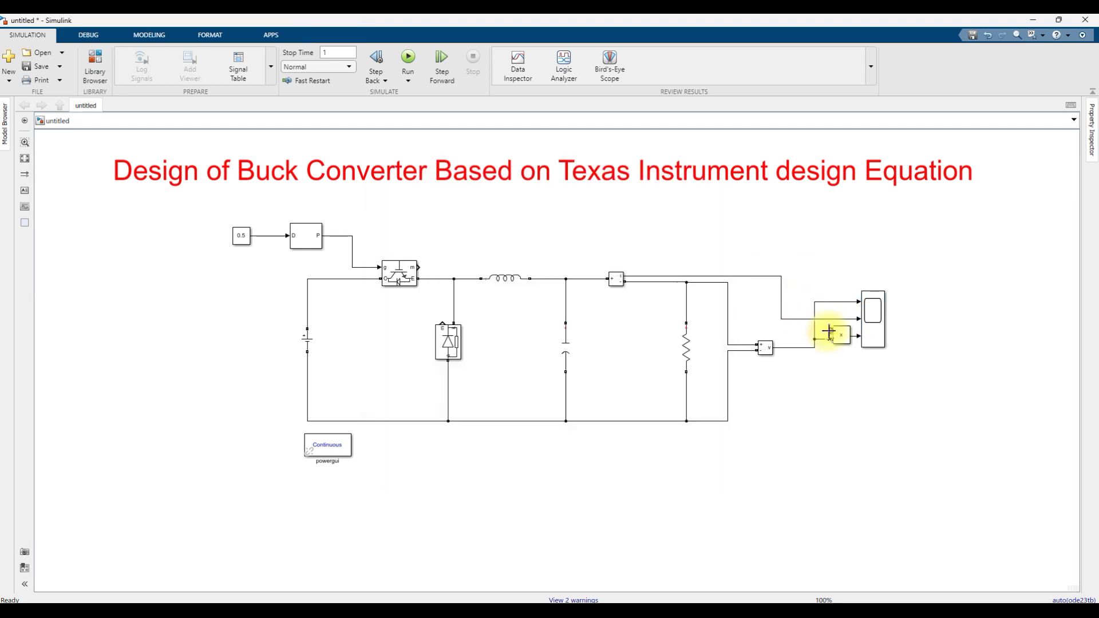
# - Rerun the simulation from the Scope and autoscale the axes to the finished traces
pyautogui.doubleClick(874, 319)
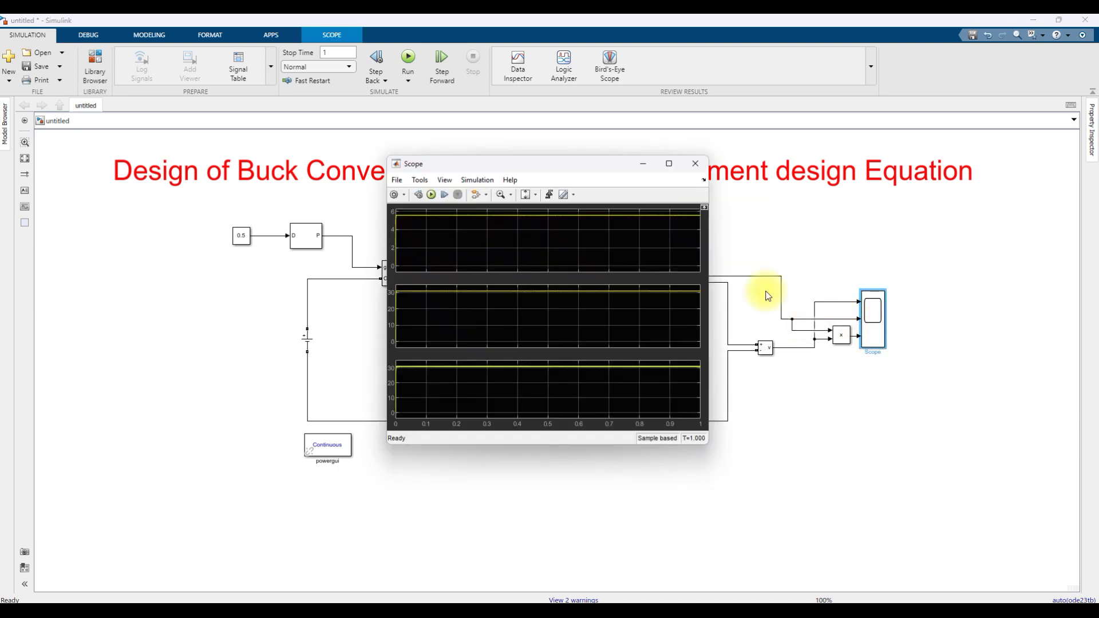
pyautogui.click(431, 195)
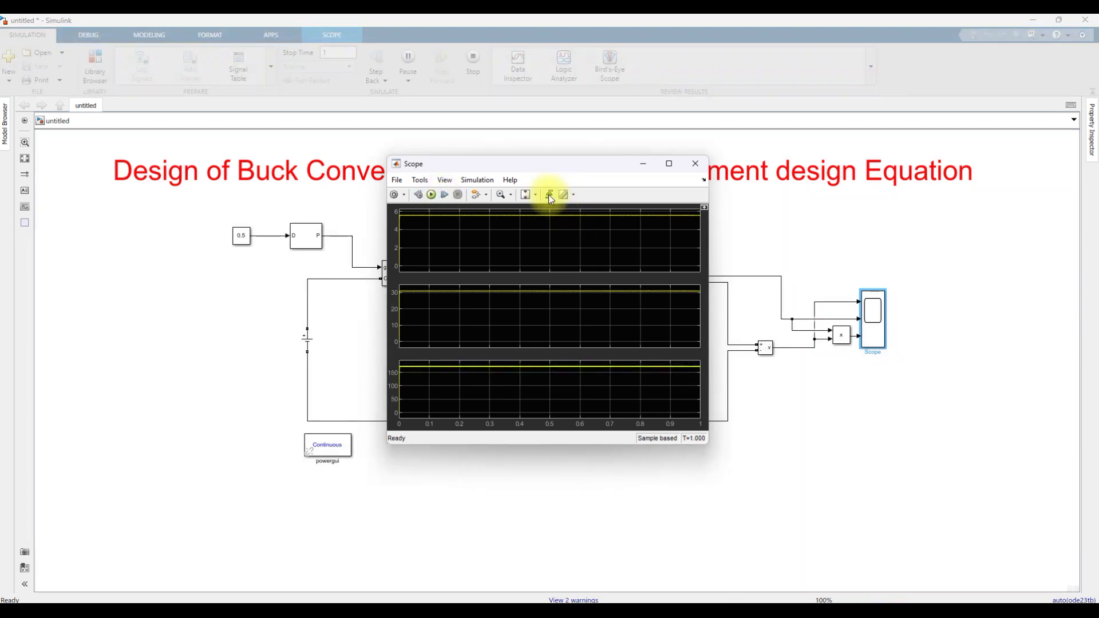
pyautogui.click(536, 196)
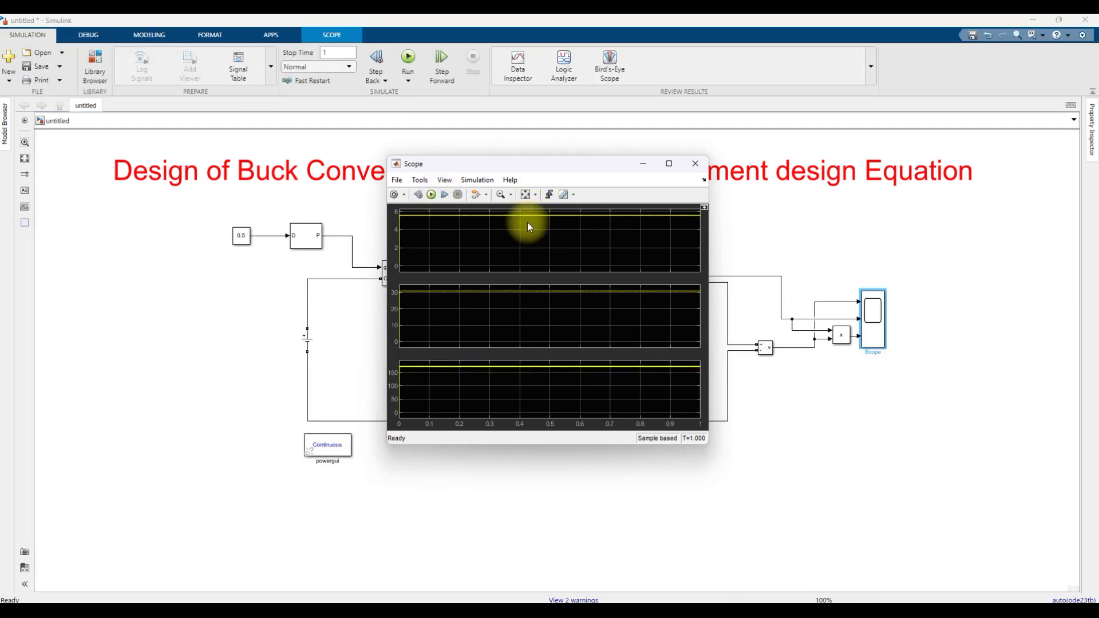
# - Switch to vertical-only zoom and zoom the top plot onto its trace
pyautogui.click(510, 196)
pyautogui.click(504, 221)
pyautogui.click(518, 246)
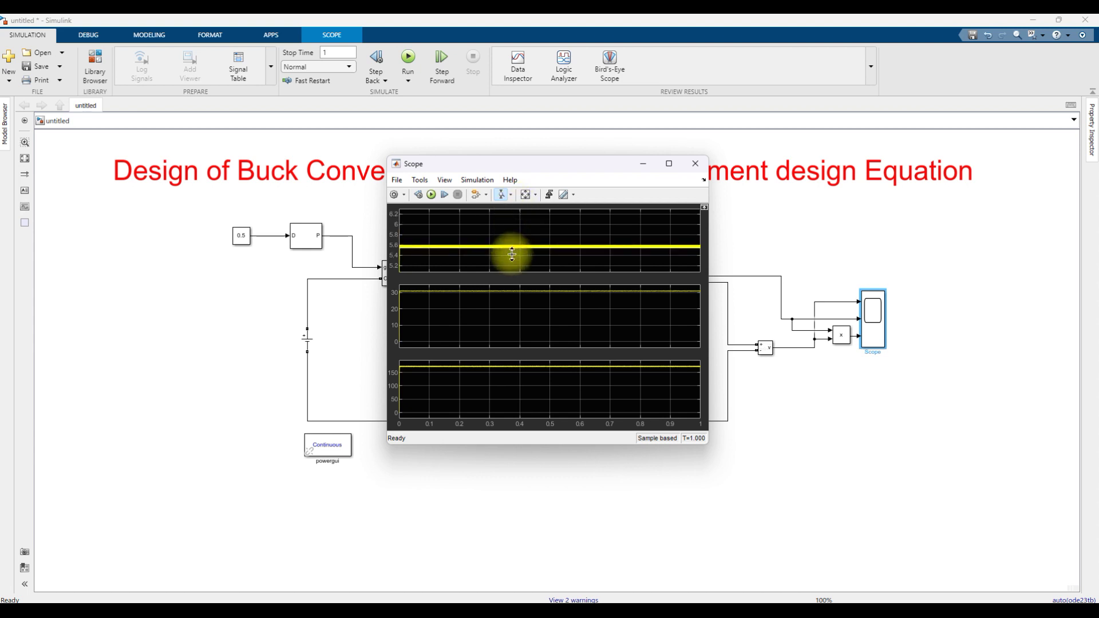
# - Zoom the middle plot vertically to 30–32 and the bottom plot to 160–180
pyautogui.click(506, 296)
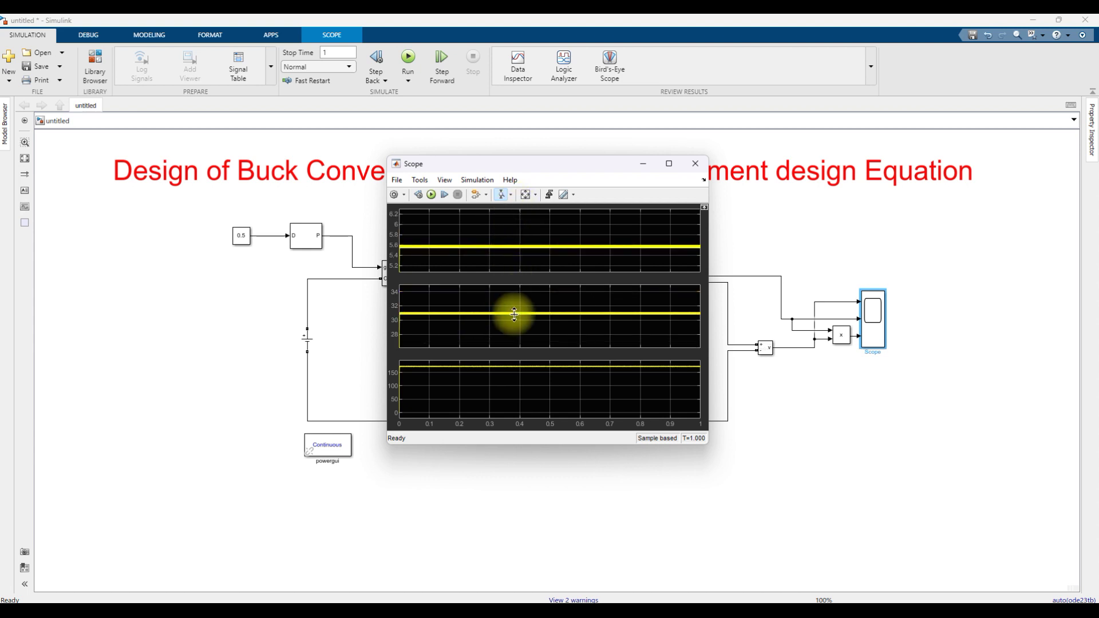
pyautogui.click(510, 304)
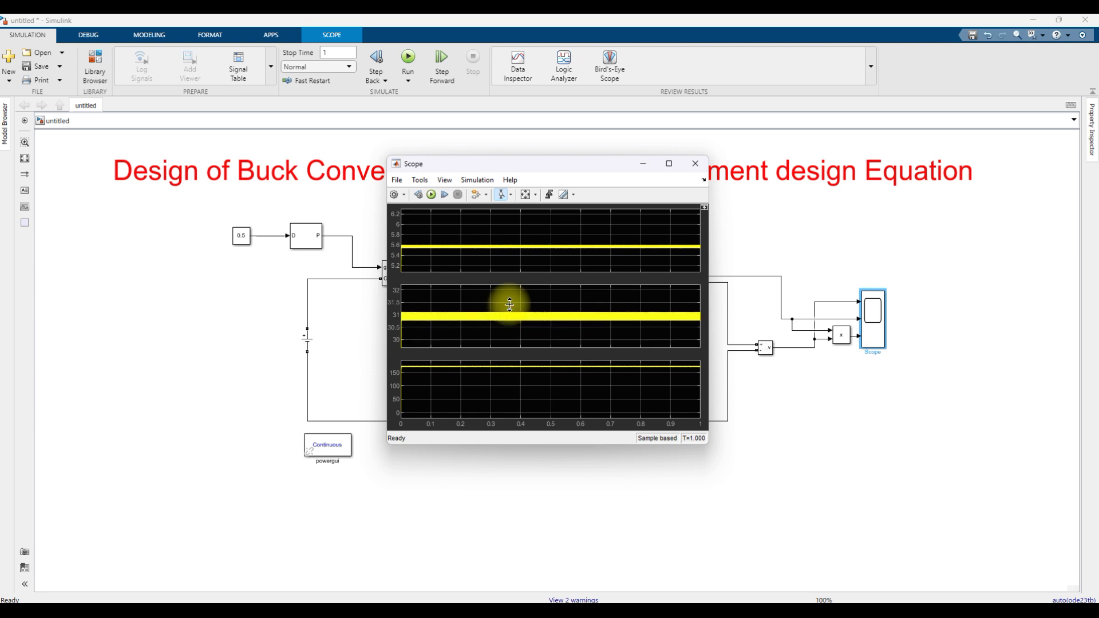
pyautogui.click(509, 381)
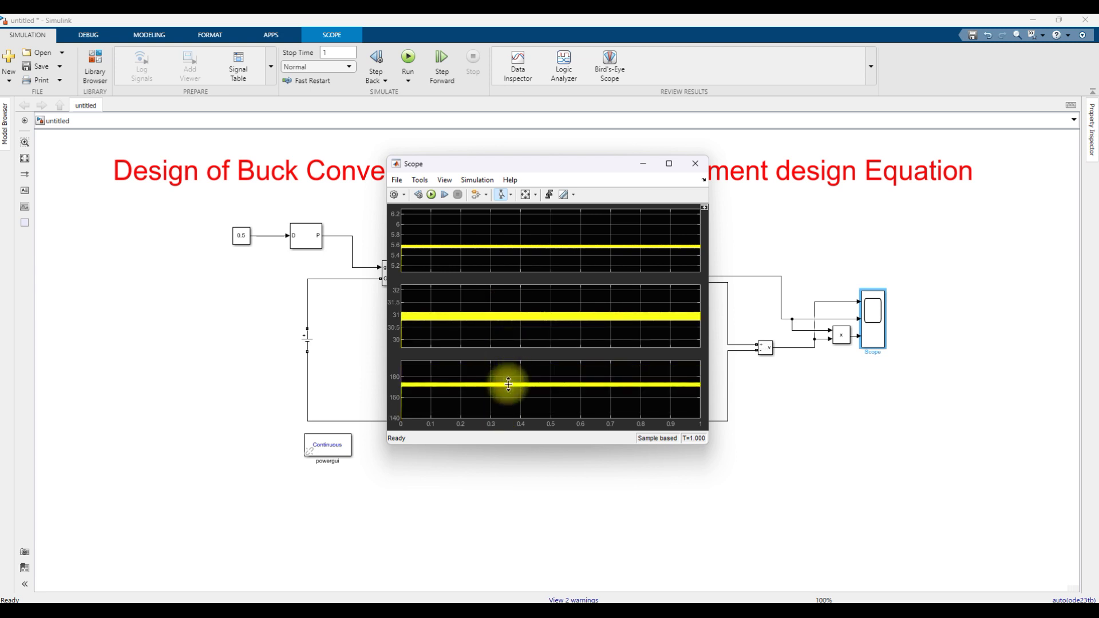
pyautogui.click(514, 377)
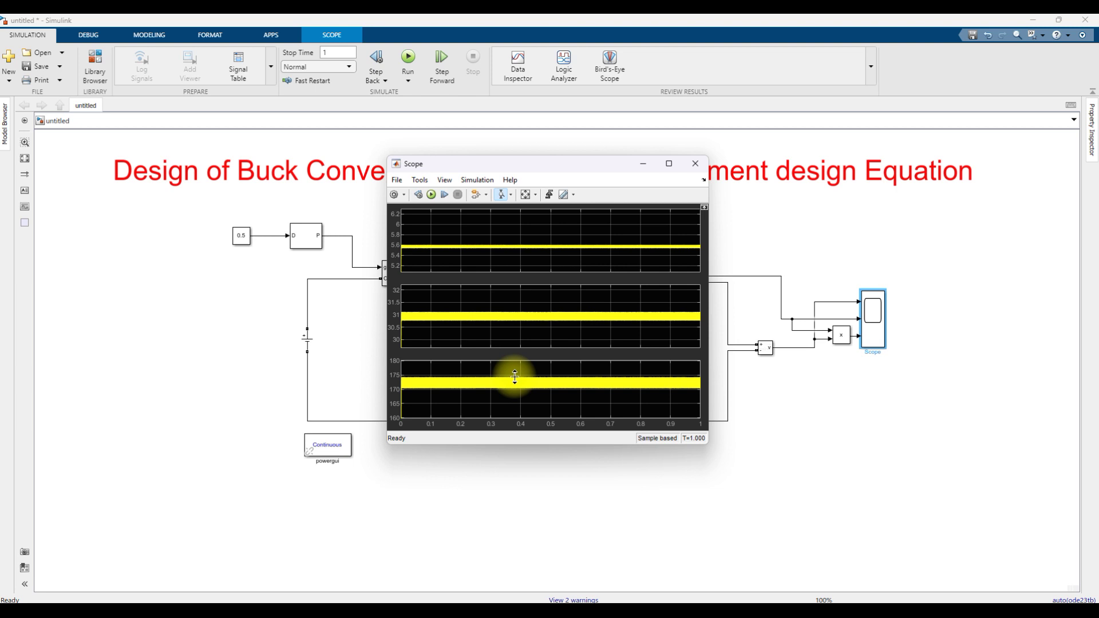
# - Move the Scope aside and bring up designbuck.pdf at its page 5 References
pyautogui.moveTo(499, 169); pyautogui.dragTo(793, 221)
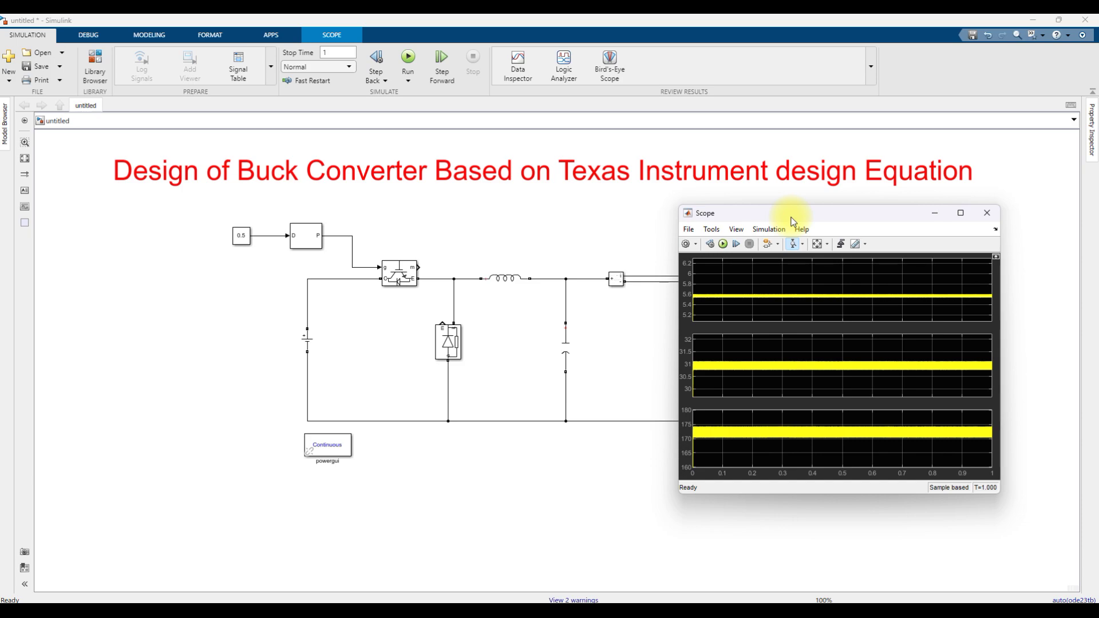
pyautogui.click(541, 564)
pyautogui.scroll(15, 678, 263)
pyautogui.scroll(-20, 679, 263)
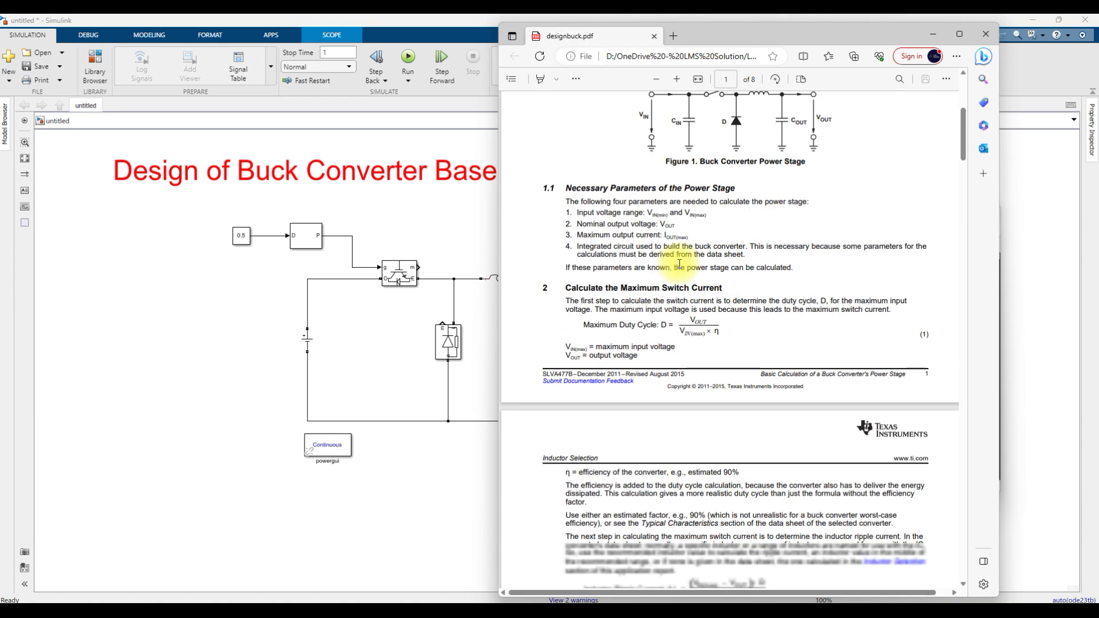
pyautogui.scroll(-15, 680, 263)
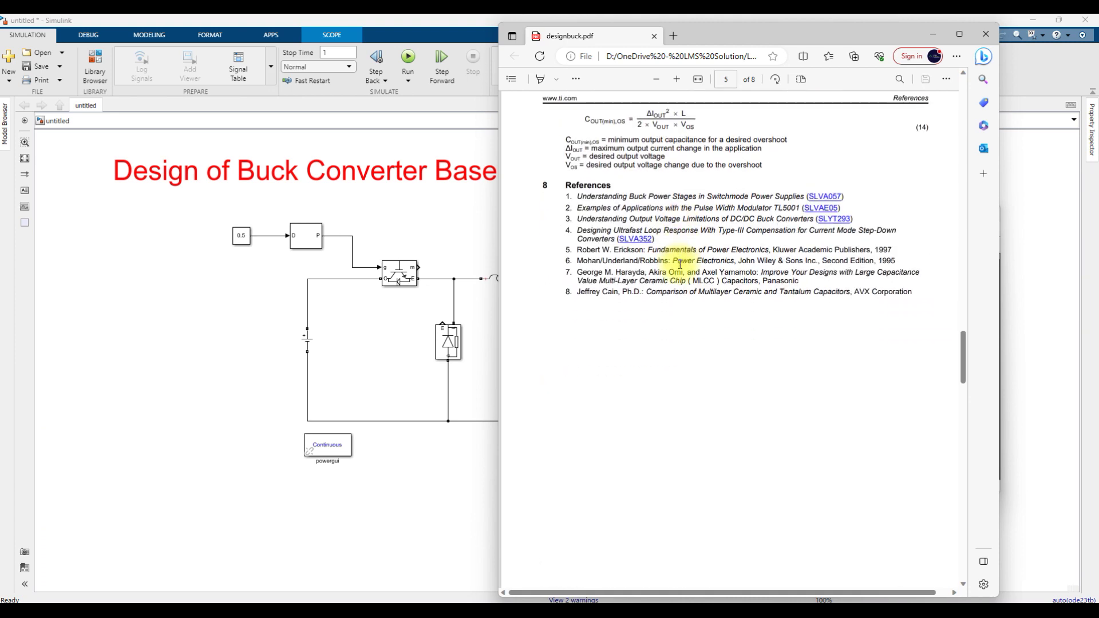